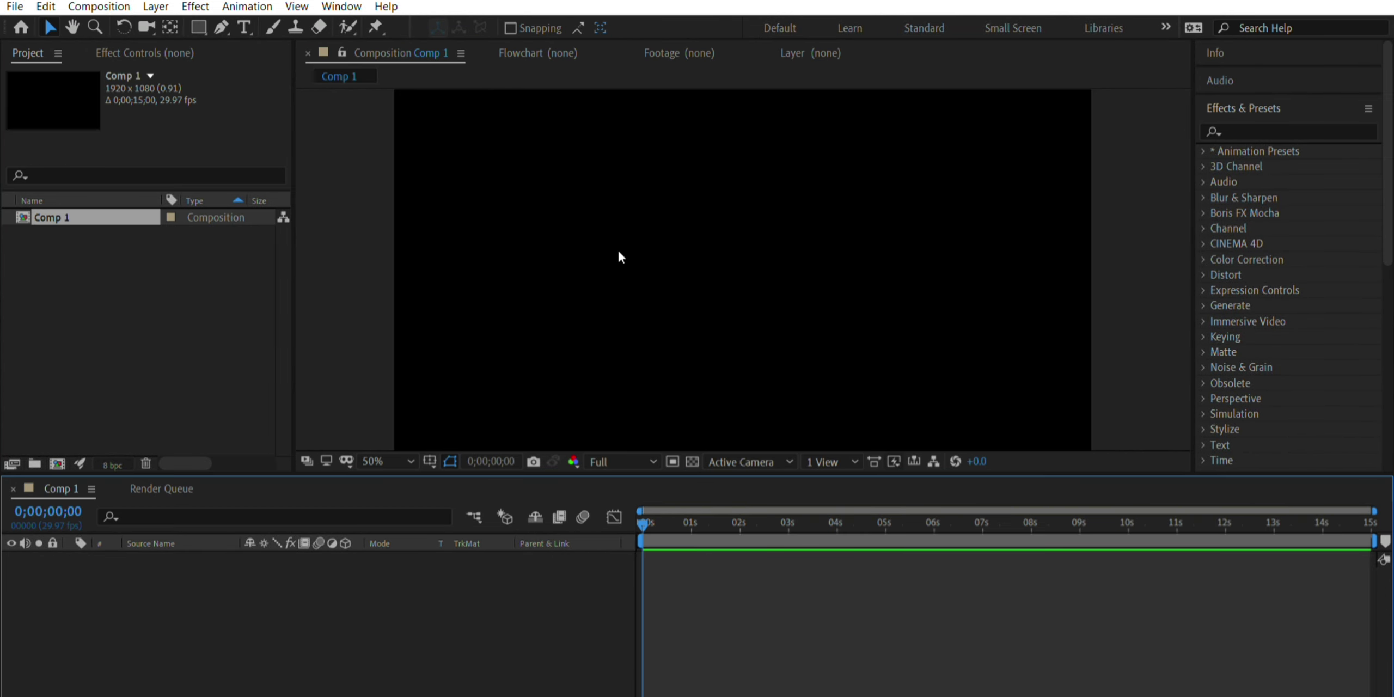
# Step: Zoom the Comp 1 viewer out to show the whole frame
pyautogui.press(',')
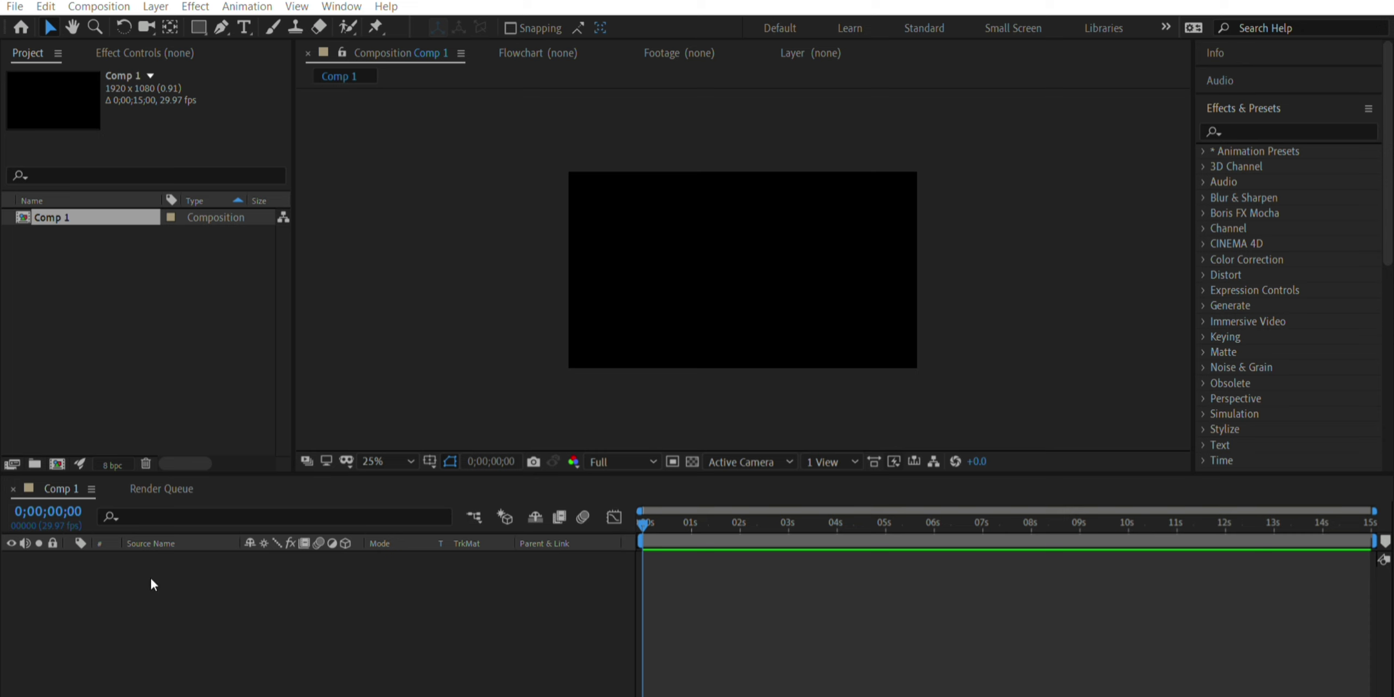
# Step: Scale the presenter clip down and move it toward the lower right of the frame
pyautogui.click(862, 423)
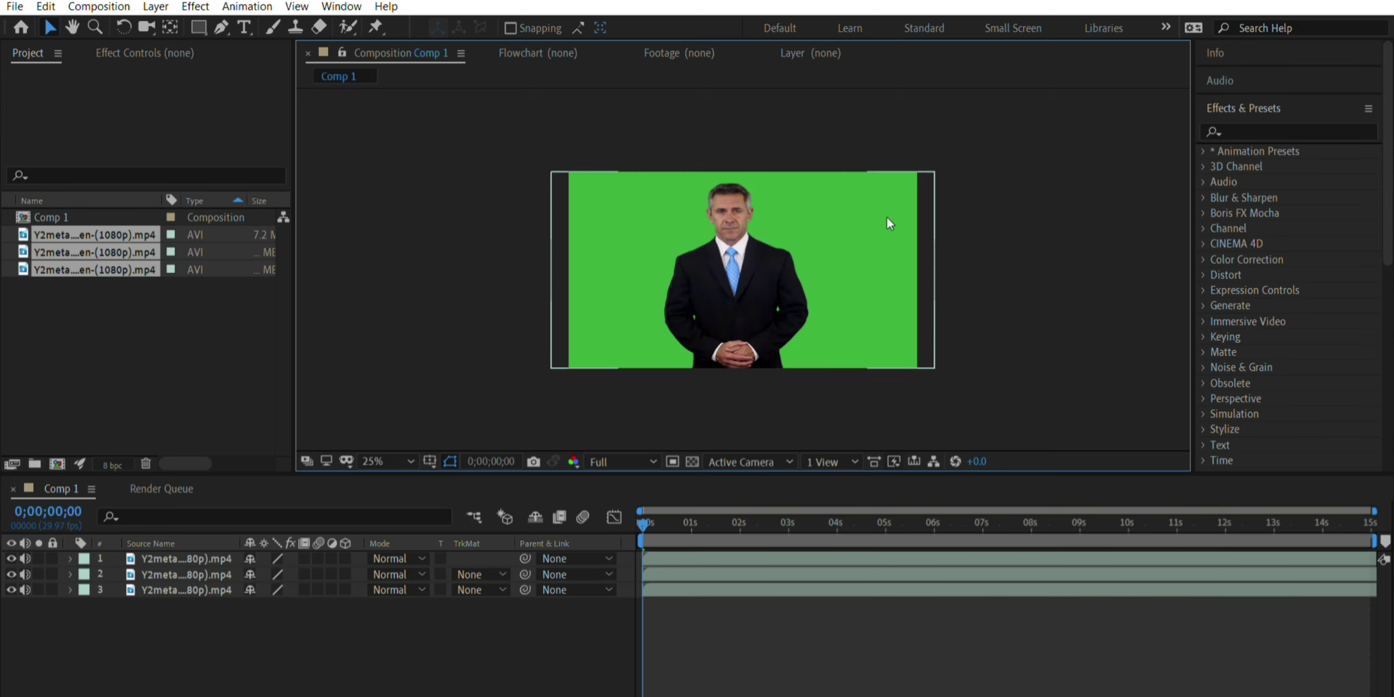
pyautogui.click(886, 216)
pyautogui.moveTo(922, 158); pyautogui.dragTo(874, 169)
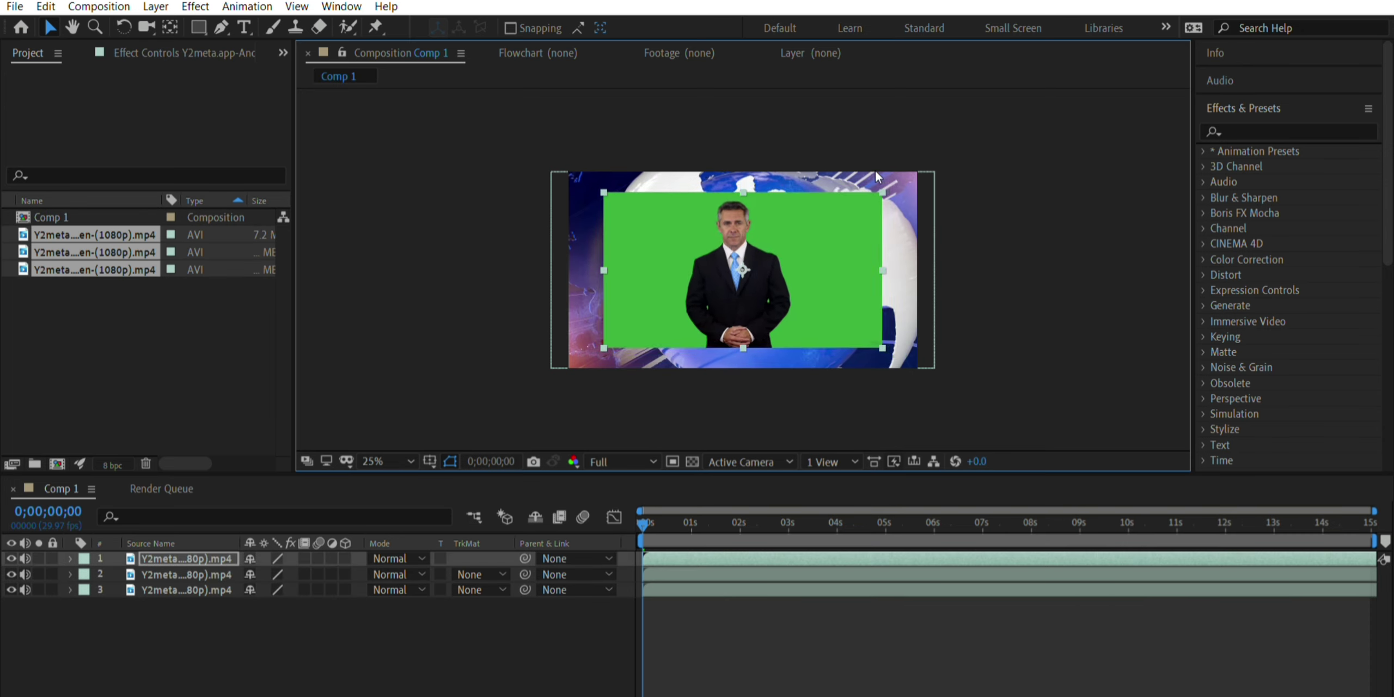
pyautogui.moveTo(773, 256); pyautogui.dragTo(862, 272)
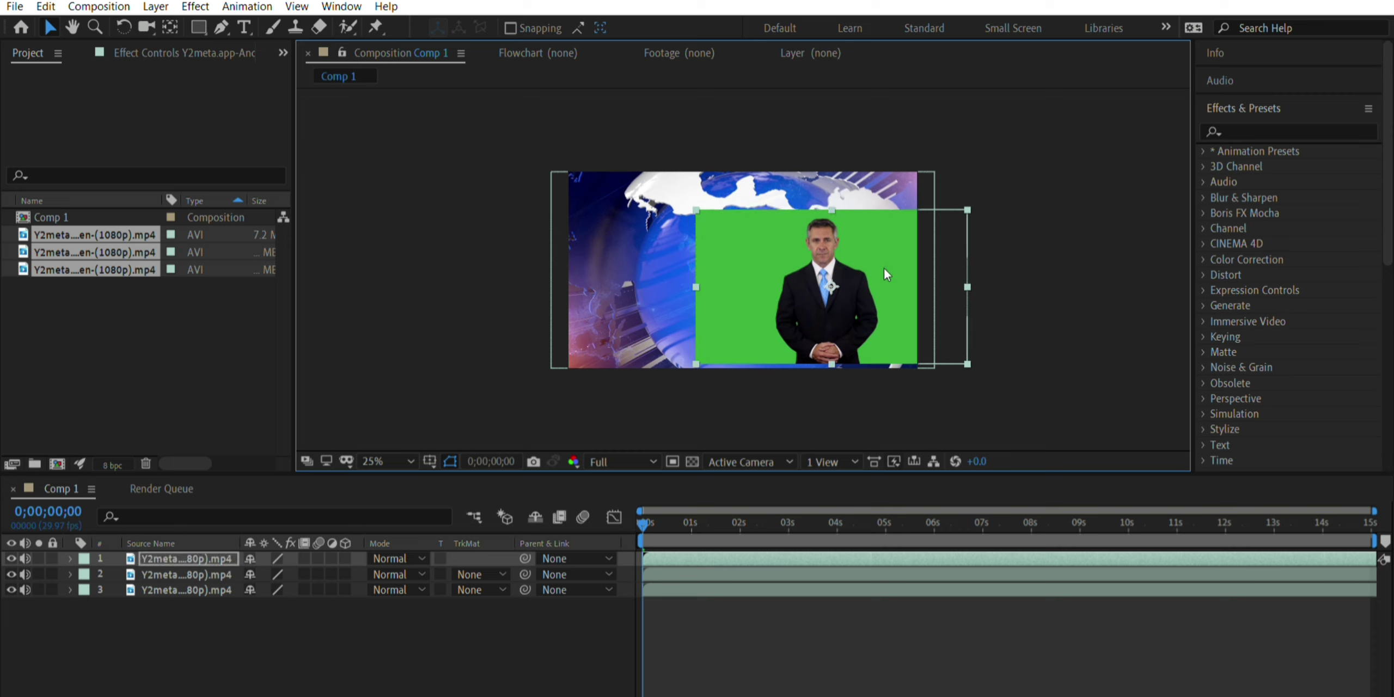
# Step: Hide the presenter and studio background layers so only the banner clip shows
pyautogui.click(472, 256)
pyautogui.click(830, 288)
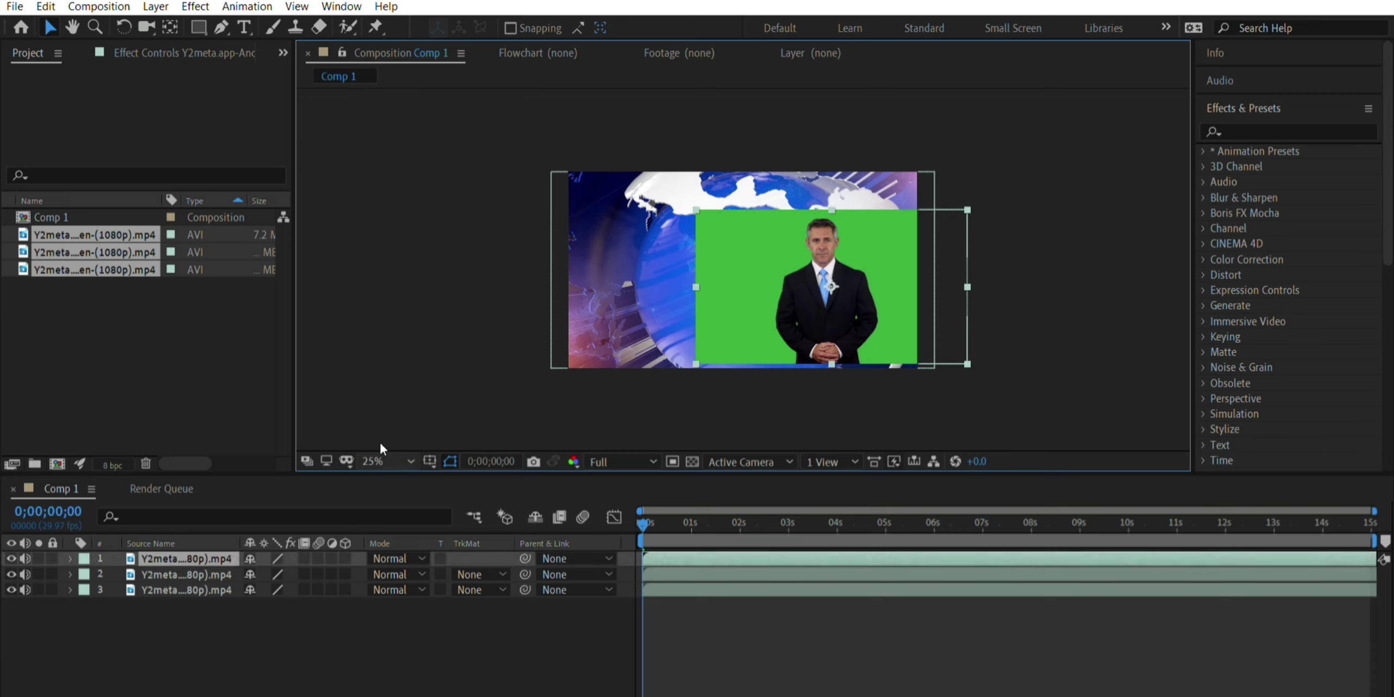
pyautogui.click(11, 558)
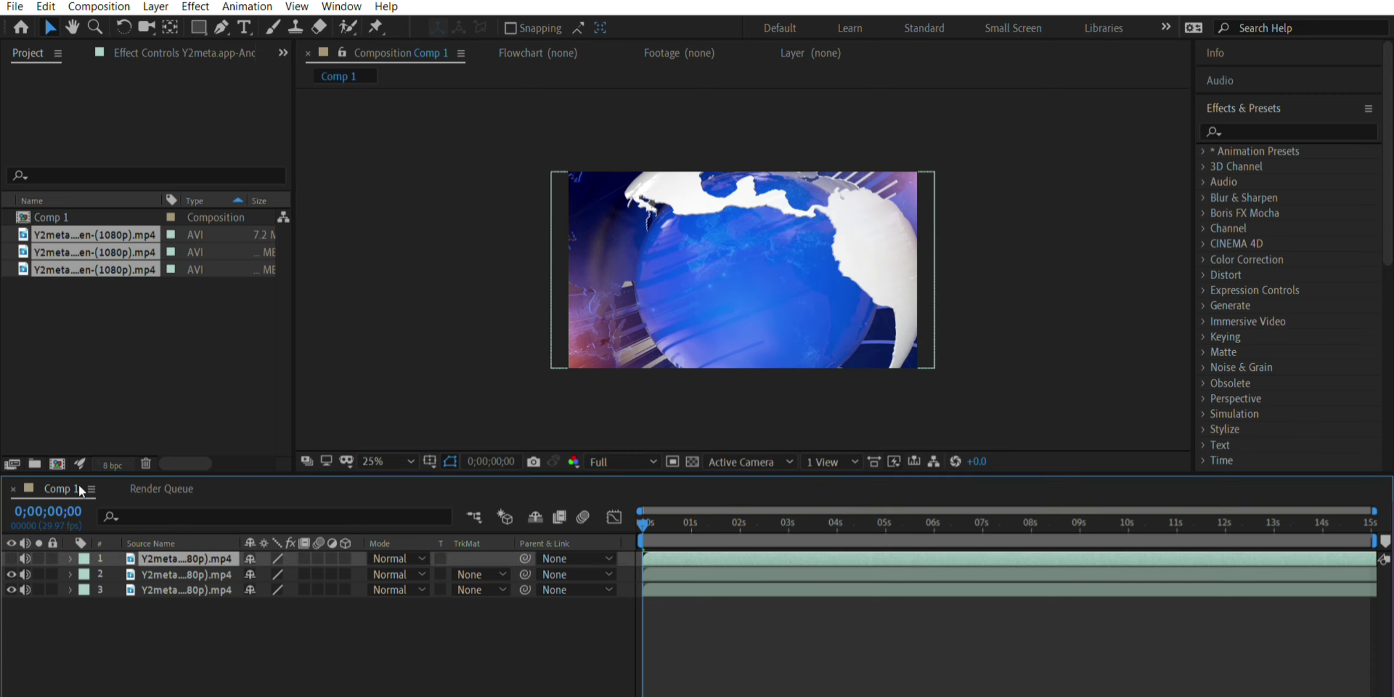
pyautogui.click(11, 574)
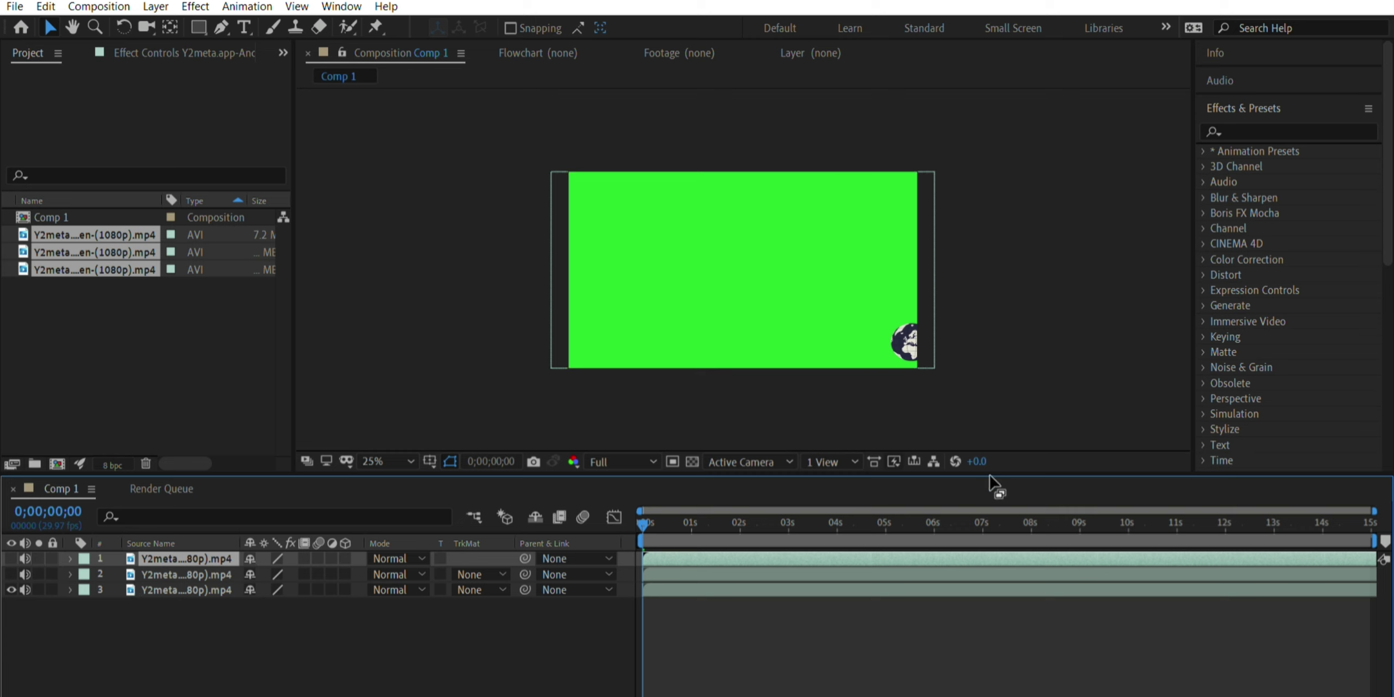
pyautogui.press('space')
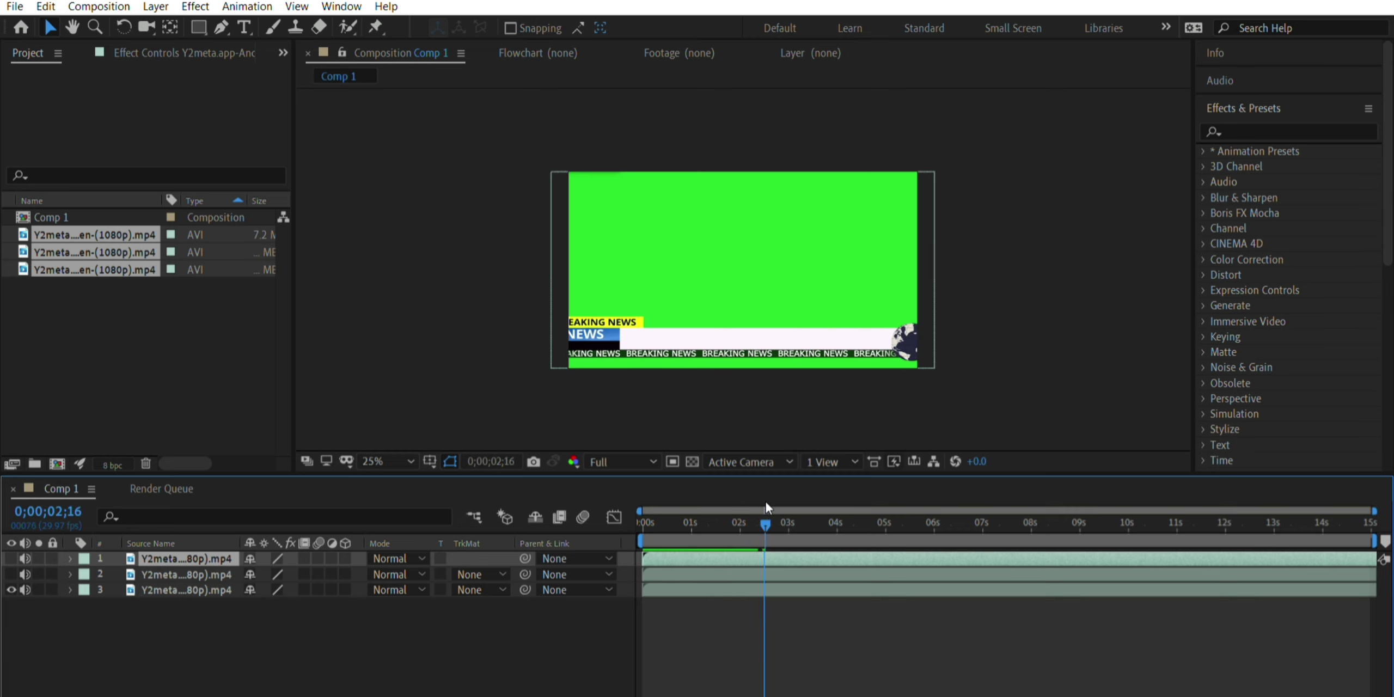
pyautogui.click(866, 522)
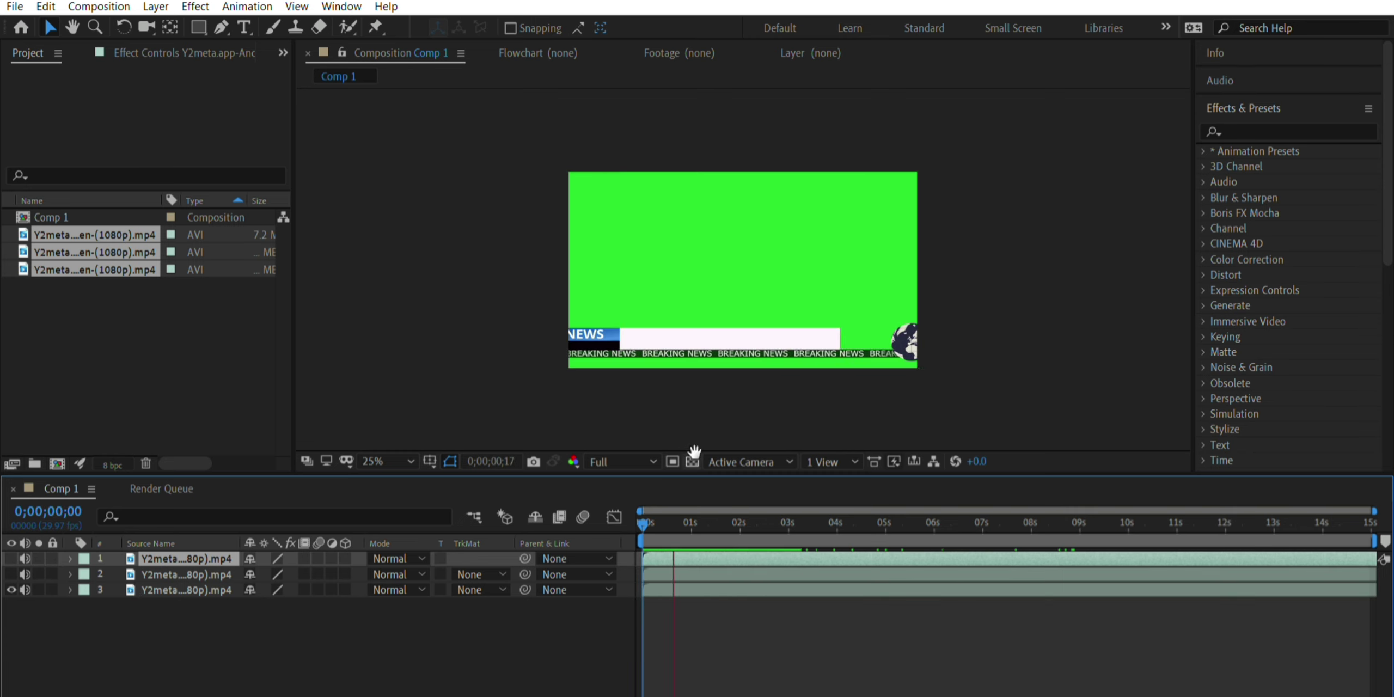
pyautogui.click(403, 212)
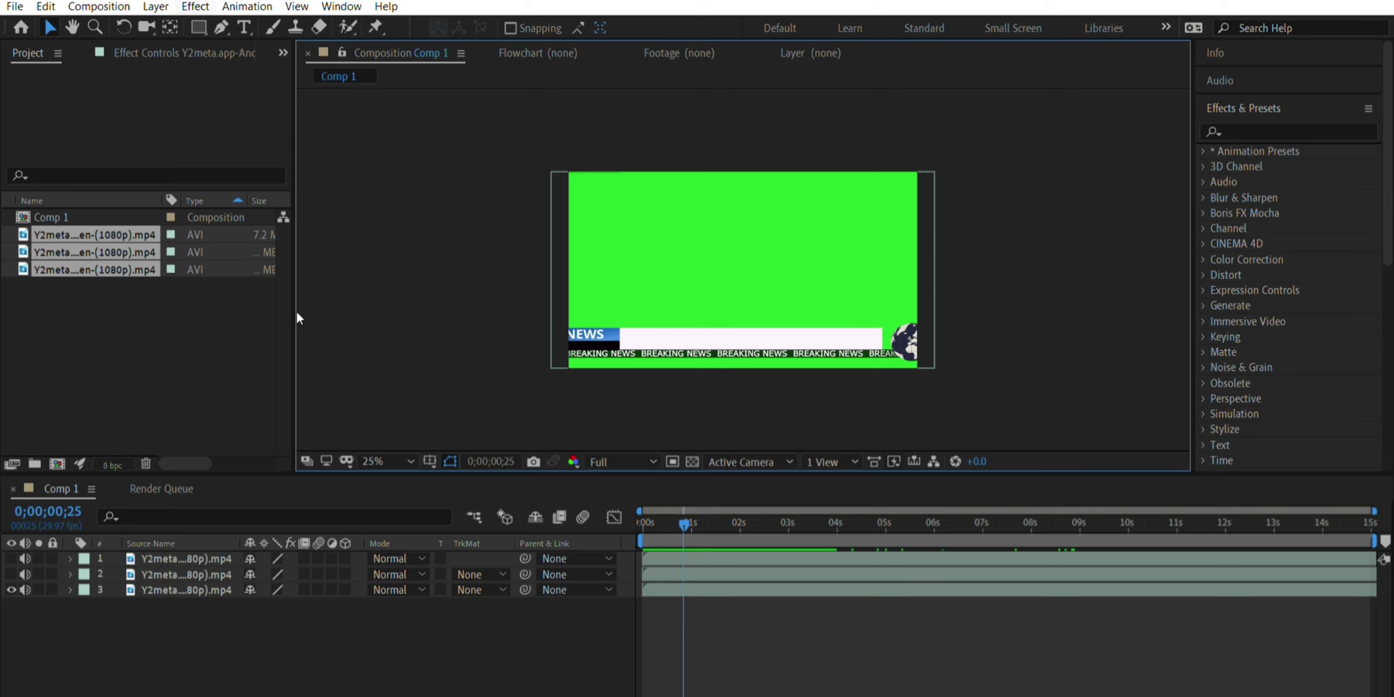
pyautogui.click(684, 276)
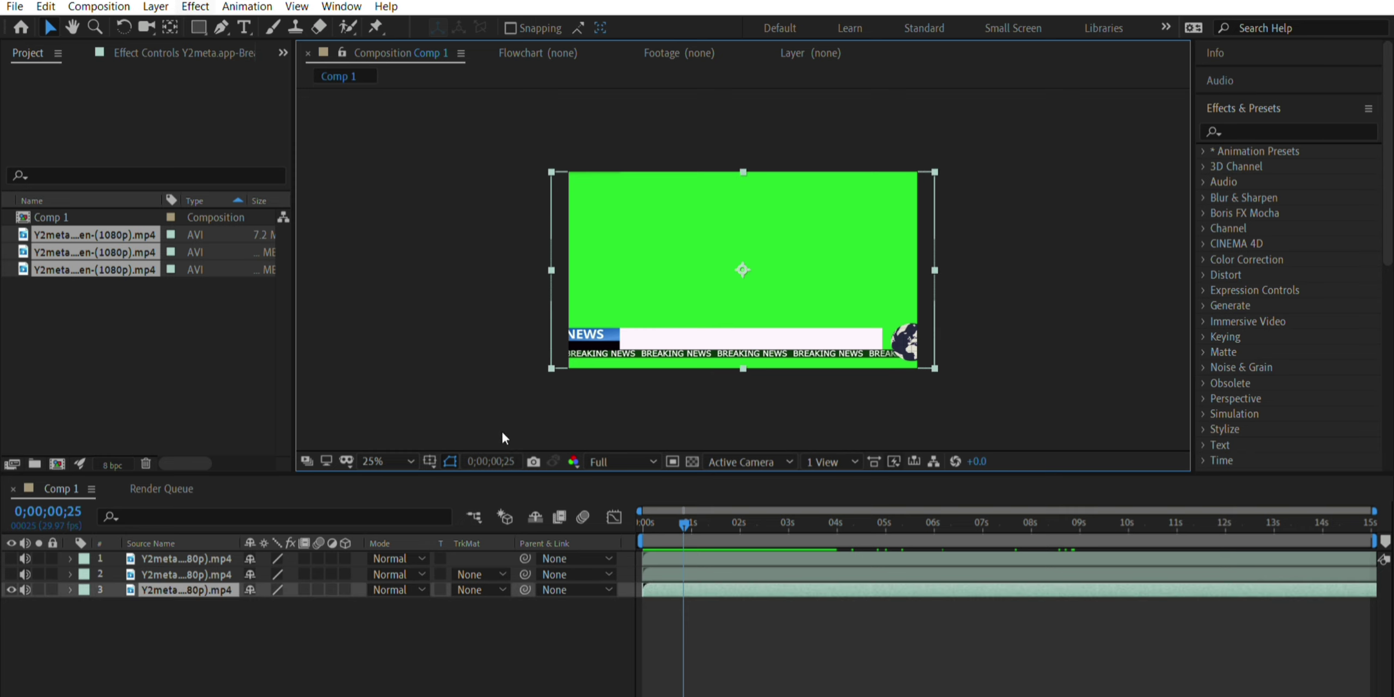
# Step: Key out the banner's green with Keylight, sampling the green screen, and preview the result
pyautogui.hotkey('ctrl', 'alt', 'shift', 'e')
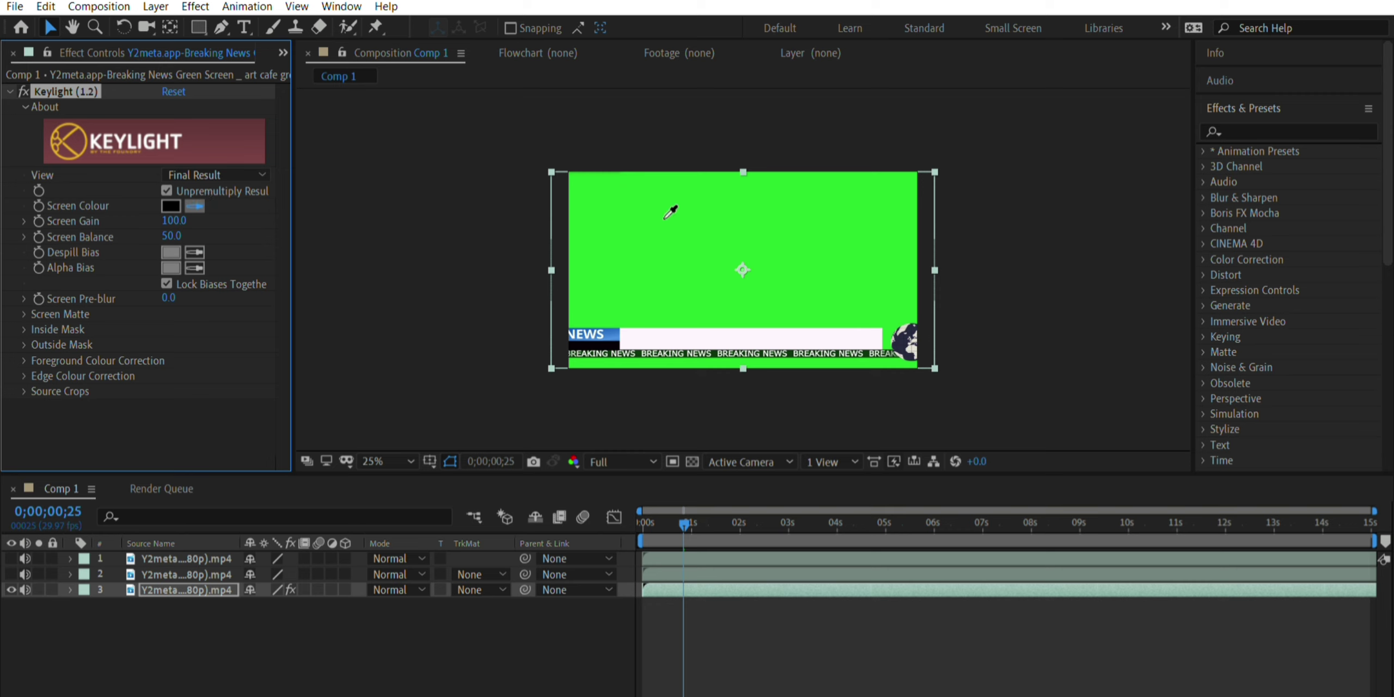
pyautogui.click(664, 218)
pyautogui.moveTo(685, 512); pyautogui.dragTo(507, 521)
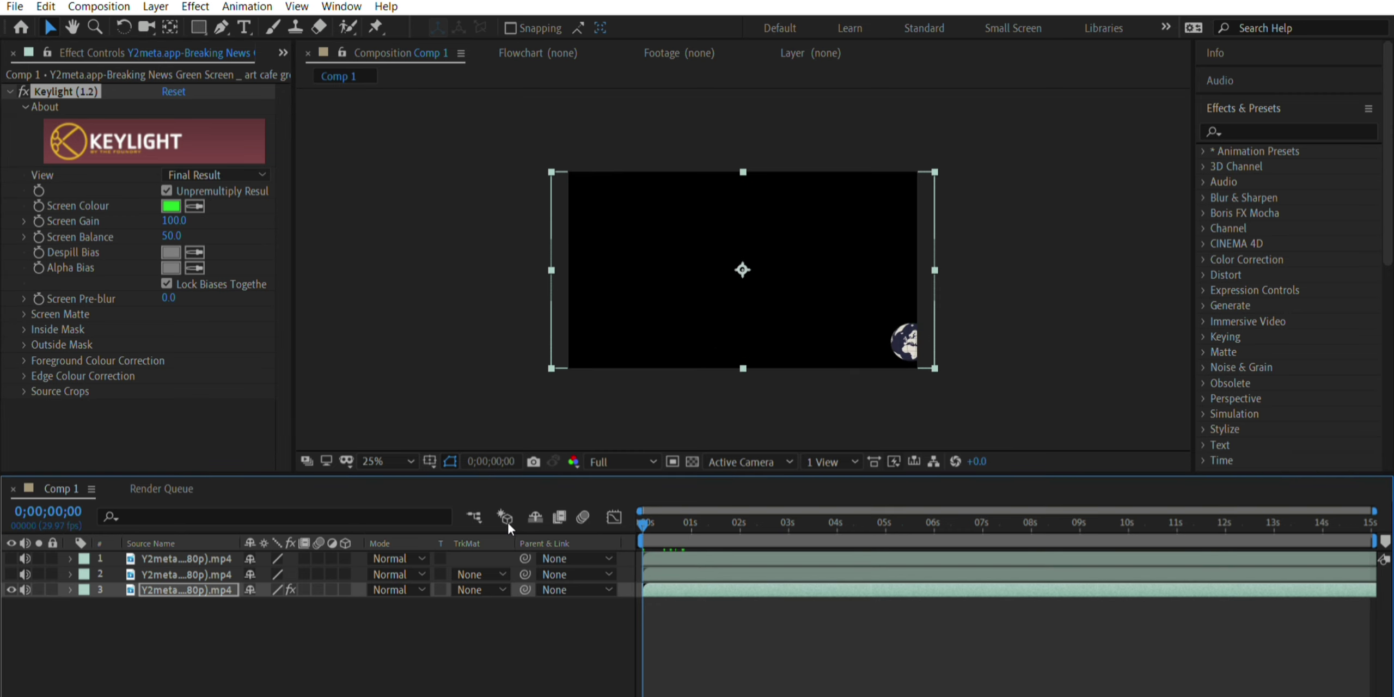
pyautogui.press('space')
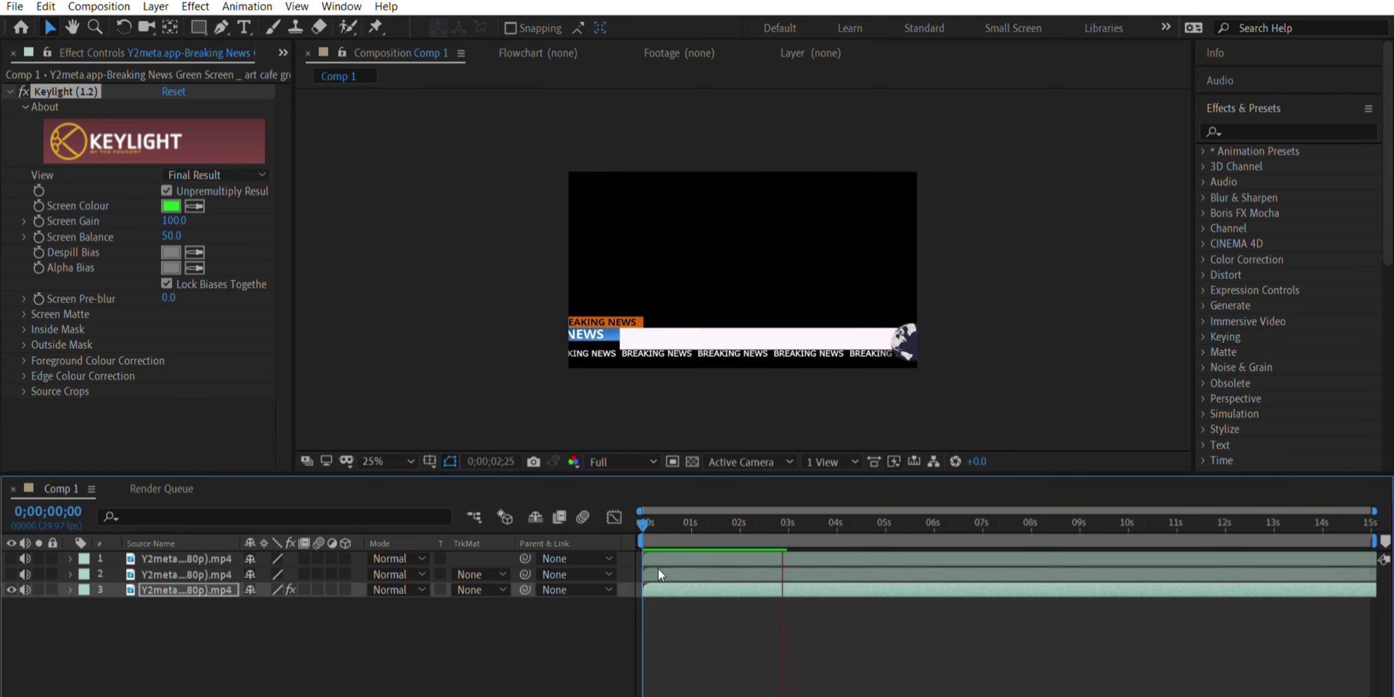
pyautogui.click(734, 308)
# Step: Scale the banner slightly smaller and set Matte Choker Geometric Softness 1 to 1.2
pyautogui.moveTo(935, 172); pyautogui.dragTo(921, 183)
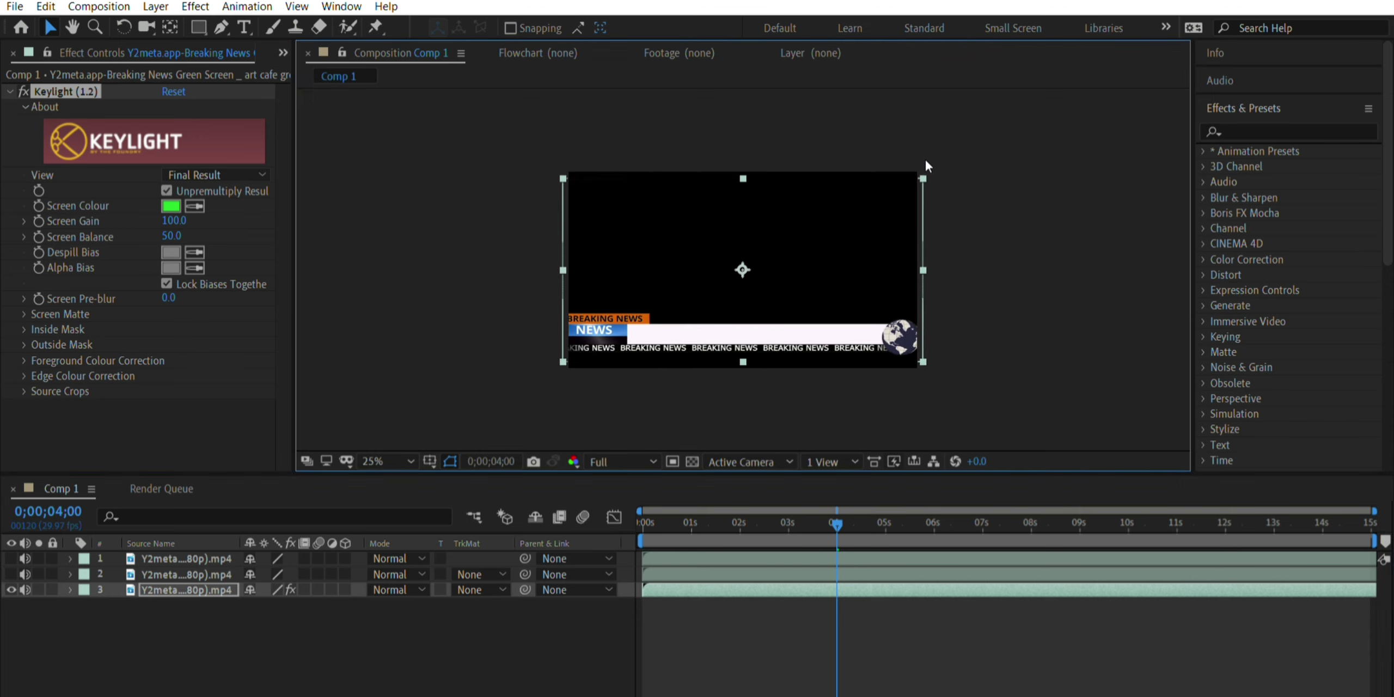
pyautogui.moveTo(821, 325); pyautogui.dragTo(821, 326)
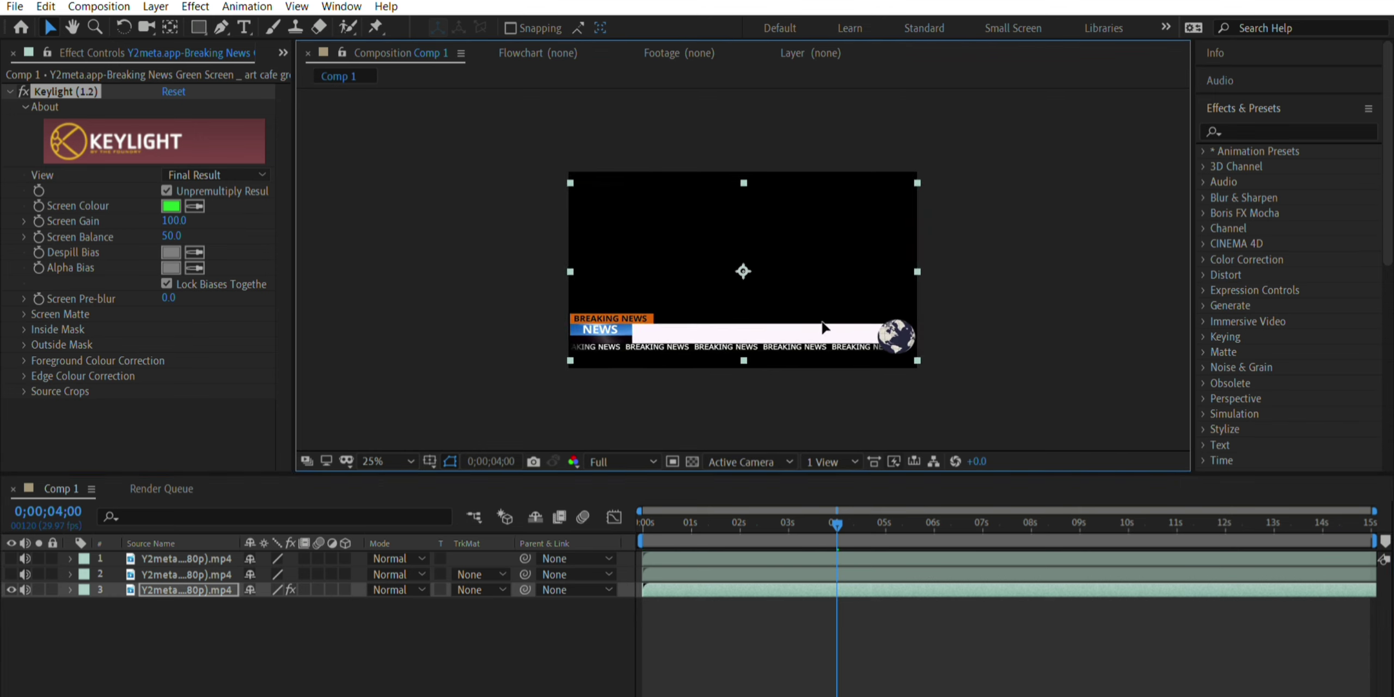
pyautogui.click(1101, 296)
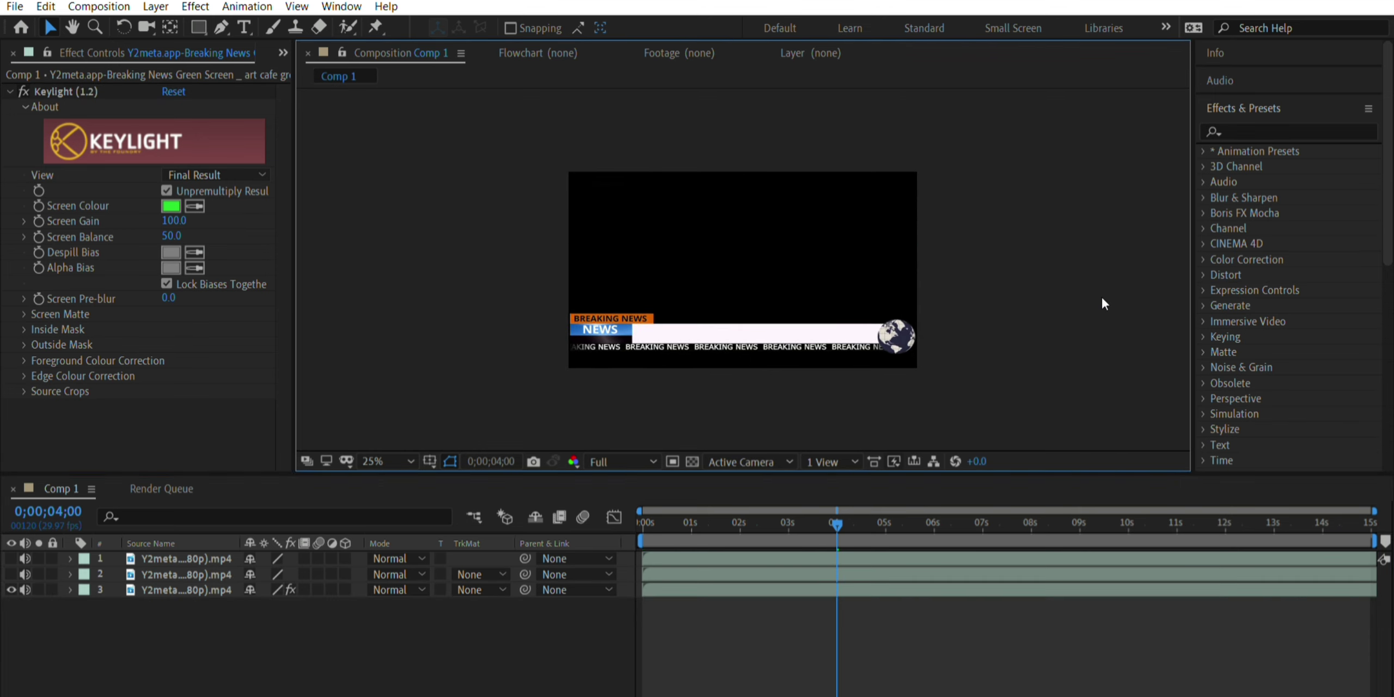
pyautogui.click(746, 308)
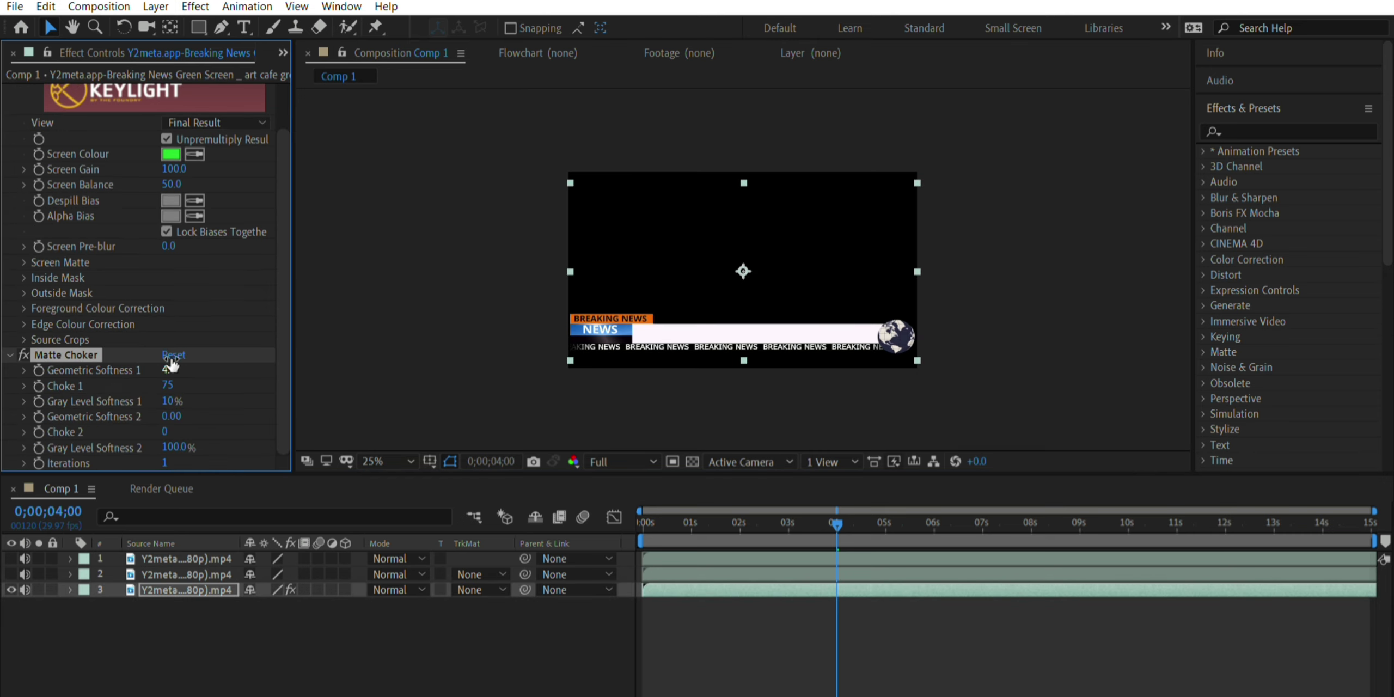
pyautogui.moveTo(305, 365)
pyautogui.mouseDown()
pyautogui.moveTo(181, 364)
pyautogui.moveTo(183, 382)
pyautogui.moveTo(287, 368)
pyautogui.mouseUp()
pyautogui.click(496, 373)
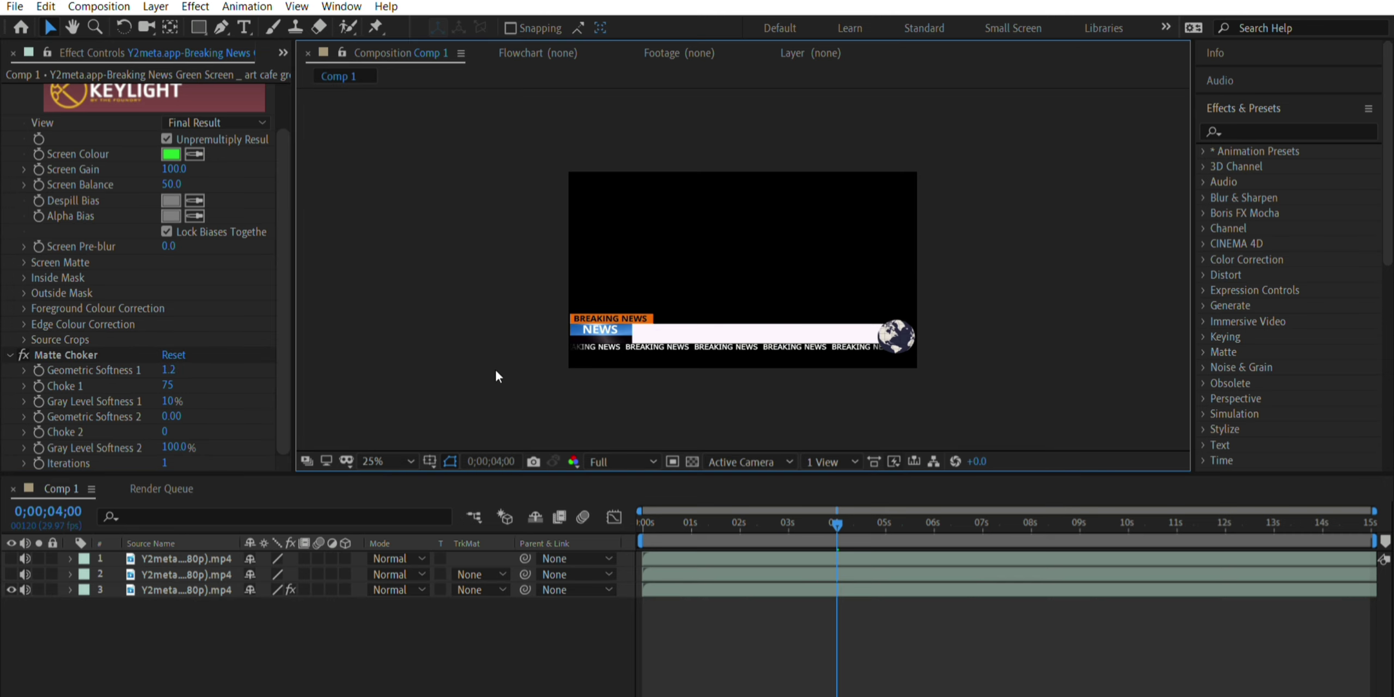
# Step: Show the studio background and move the keyed banner layer above it
pyautogui.click(11, 574)
pyautogui.moveTo(185, 590); pyautogui.dragTo(185, 569)
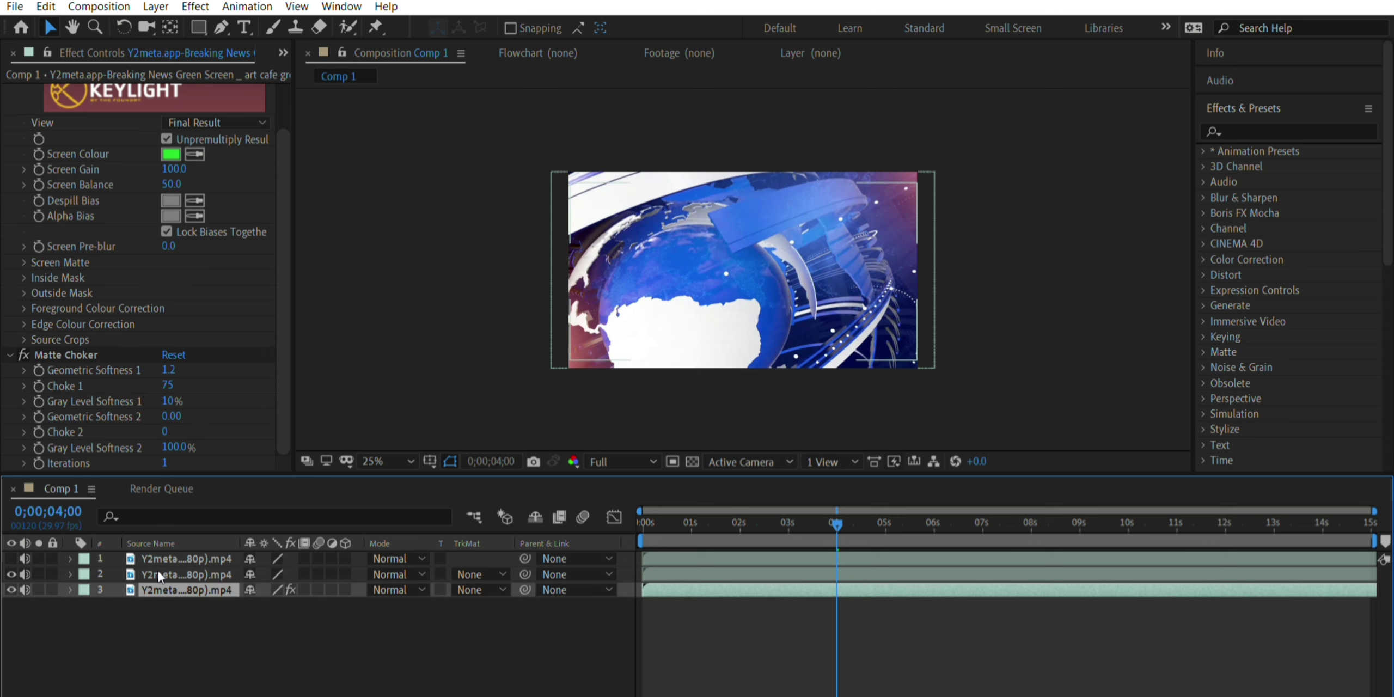
pyautogui.click(795, 321)
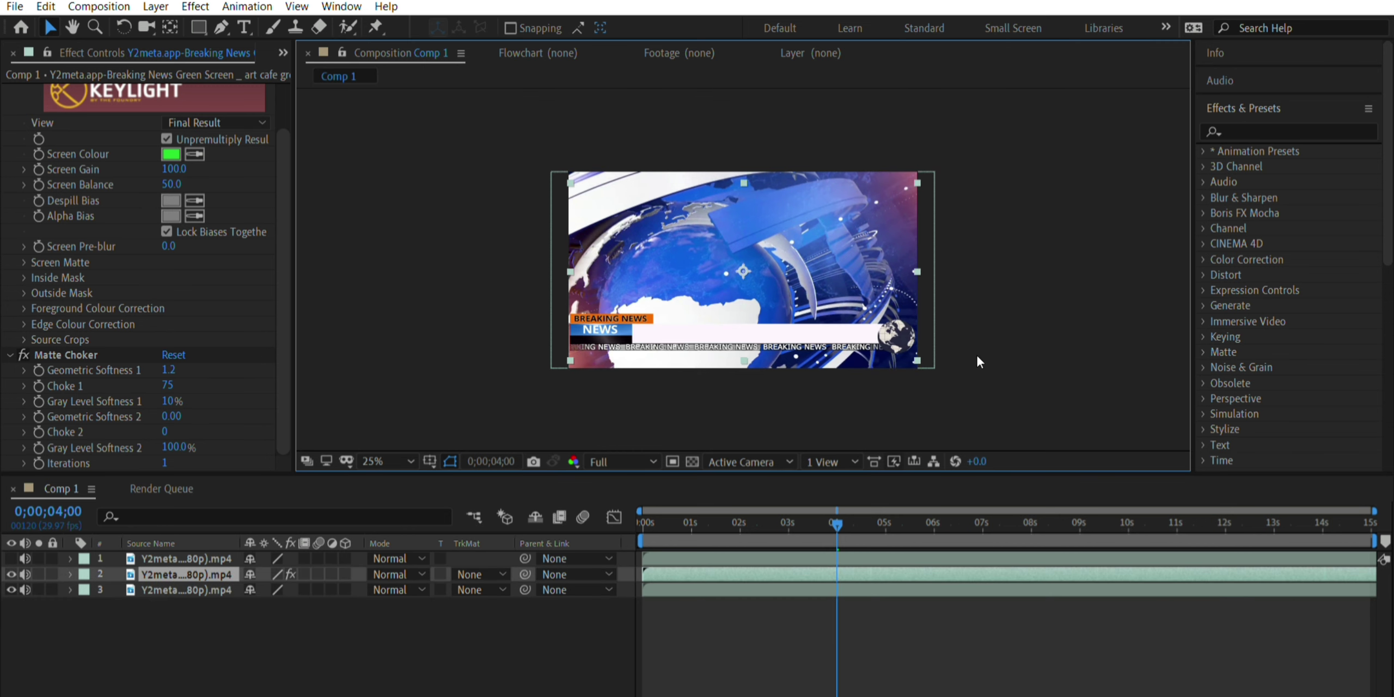
# Step: Preview the banner-over-background composite zoomed in and out, then show the presenter layer
pyautogui.press('.')
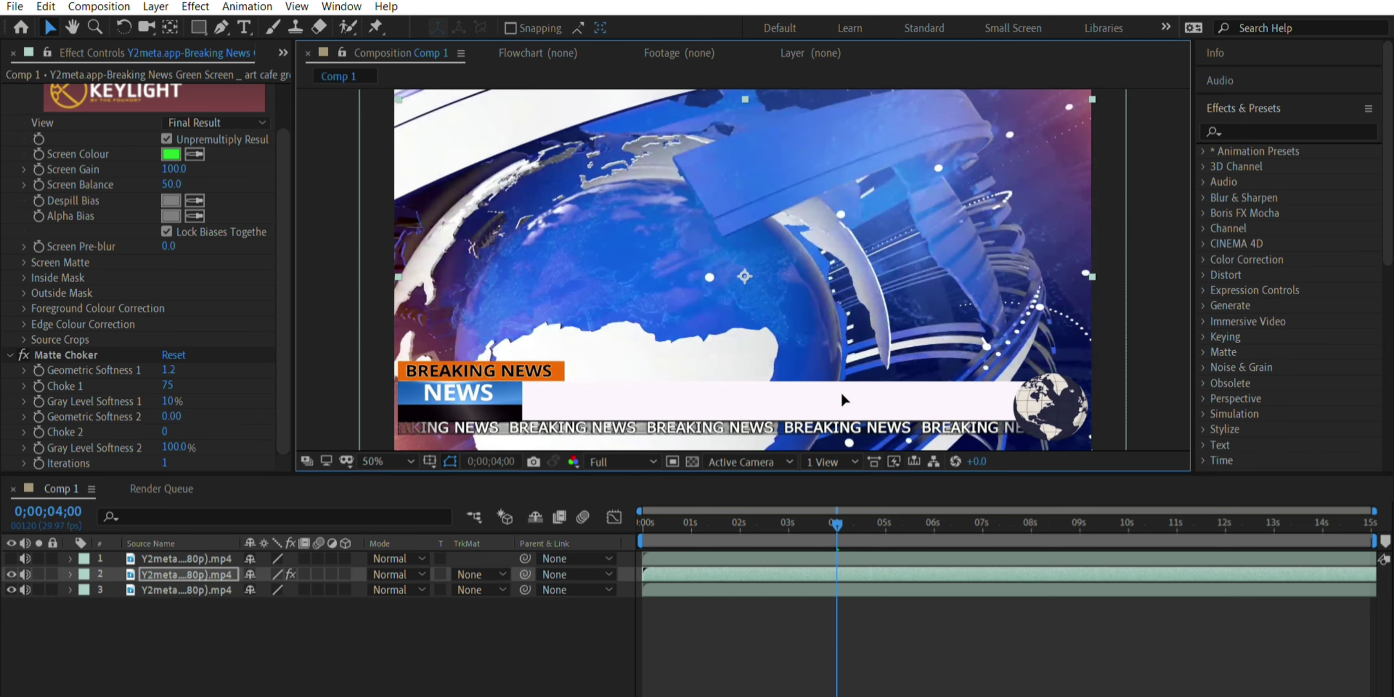
pyautogui.press(',')
pyautogui.press('space')
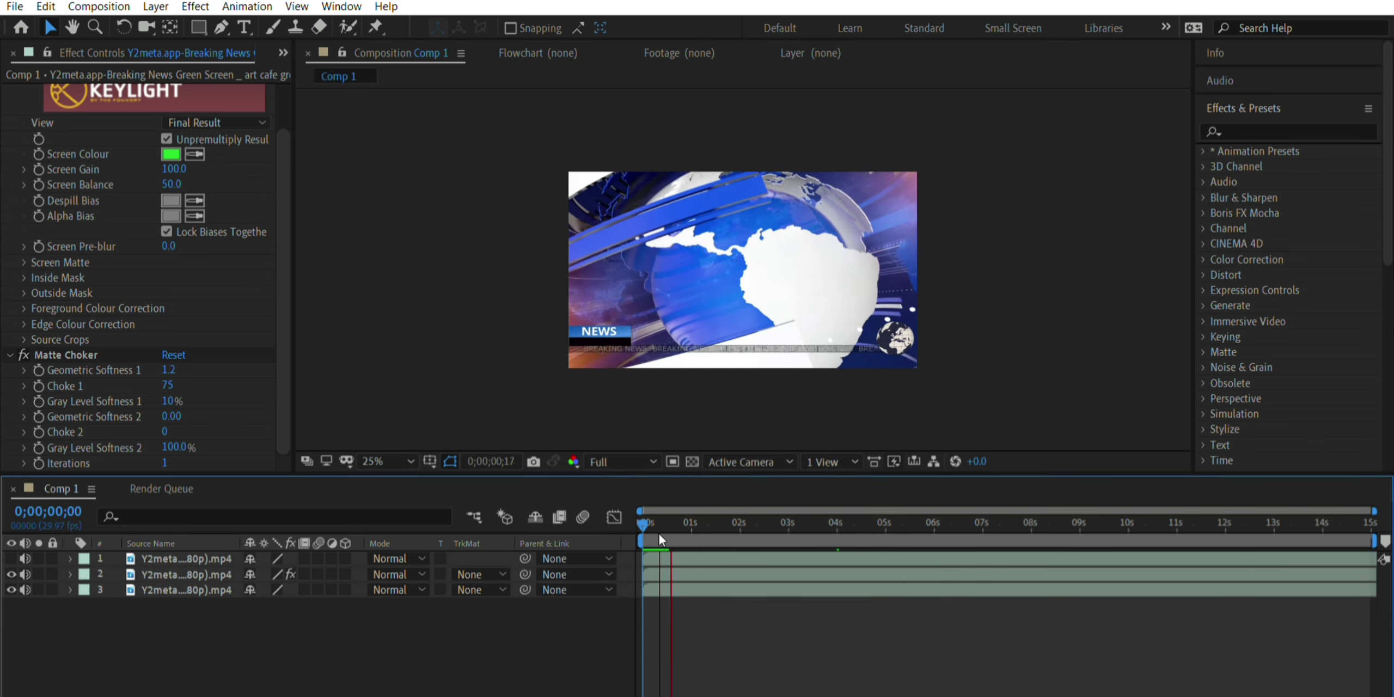
pyautogui.press('.')
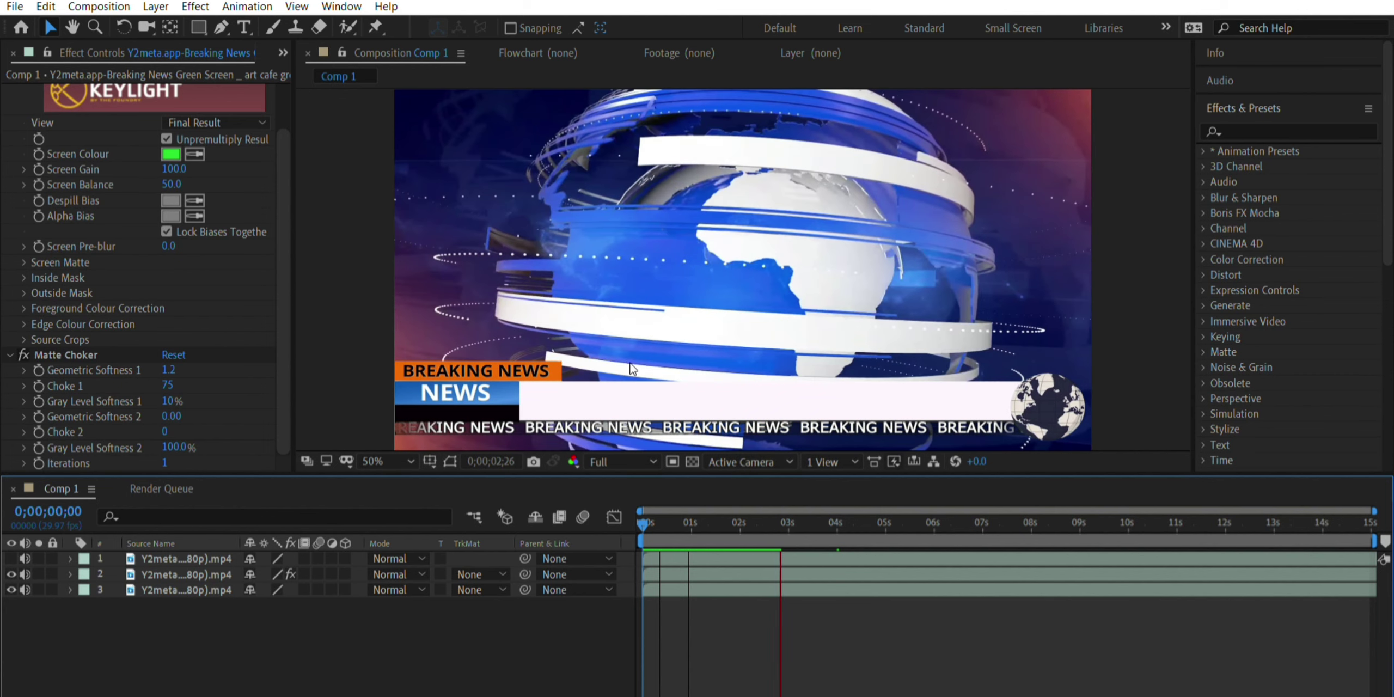
pyautogui.press(',')
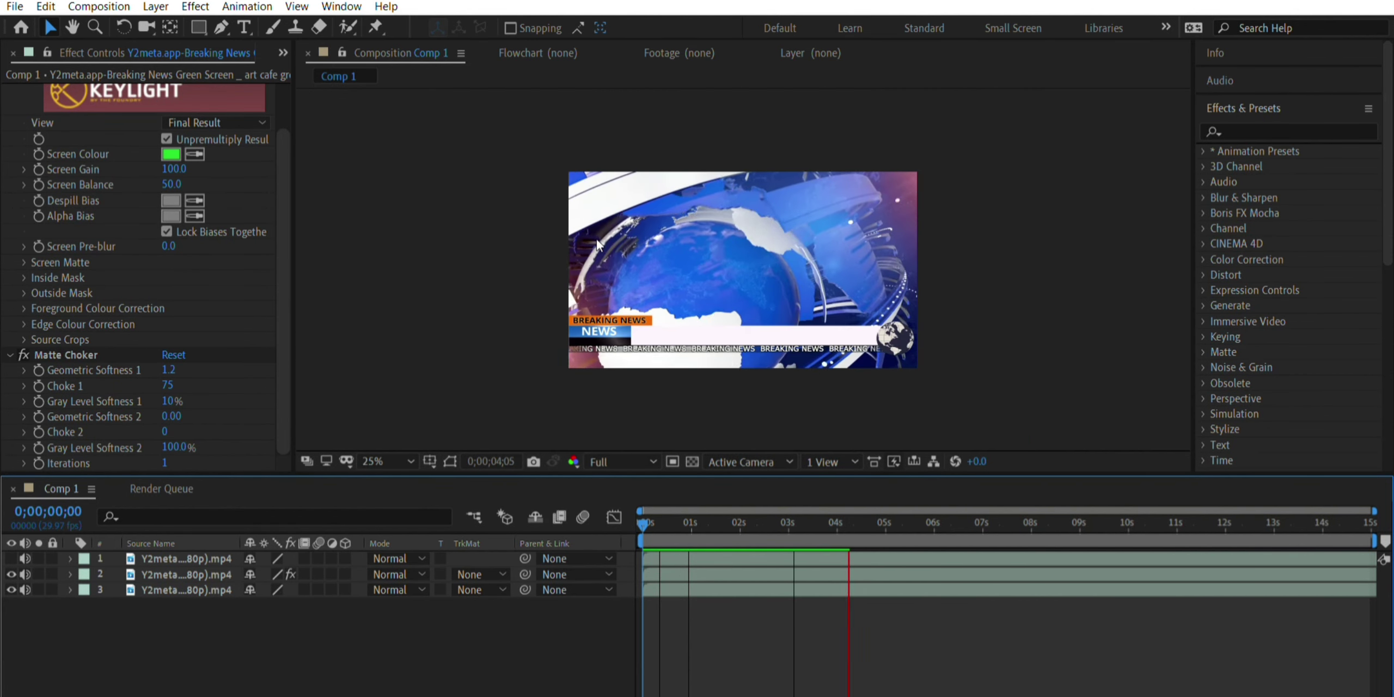
pyautogui.click(973, 326)
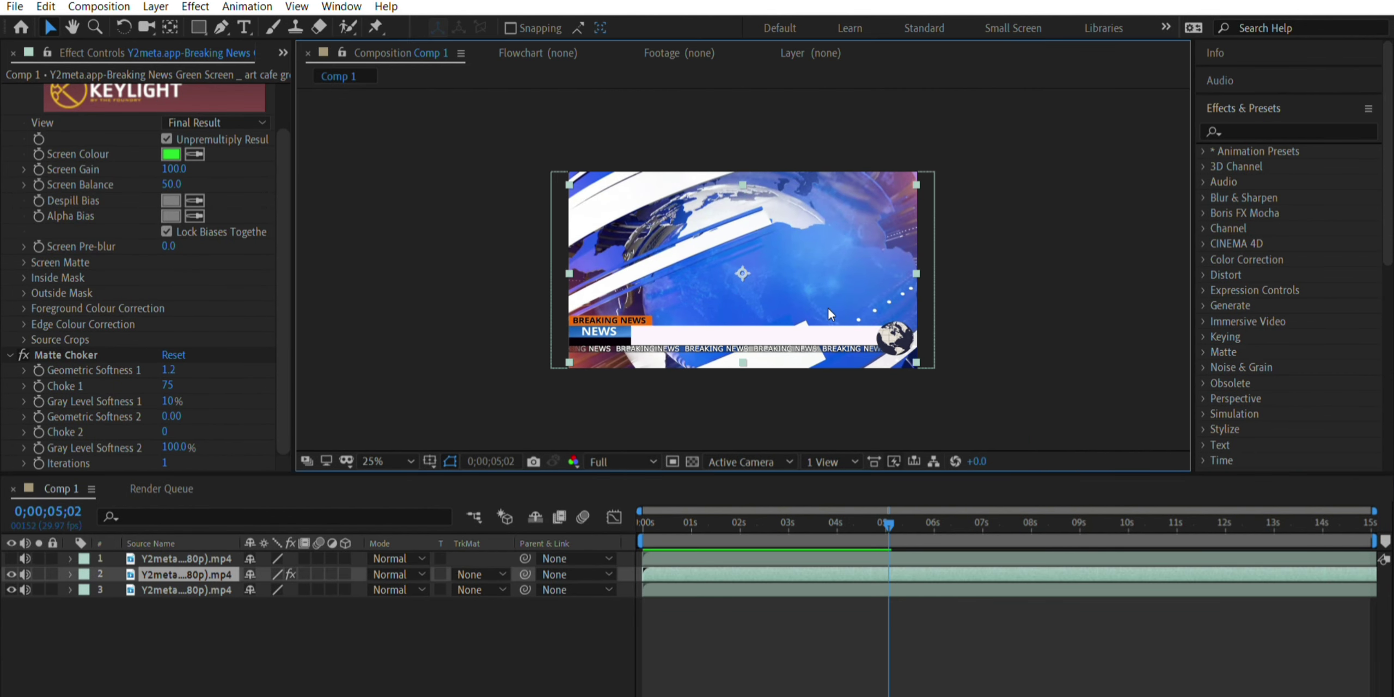
pyautogui.click(11, 558)
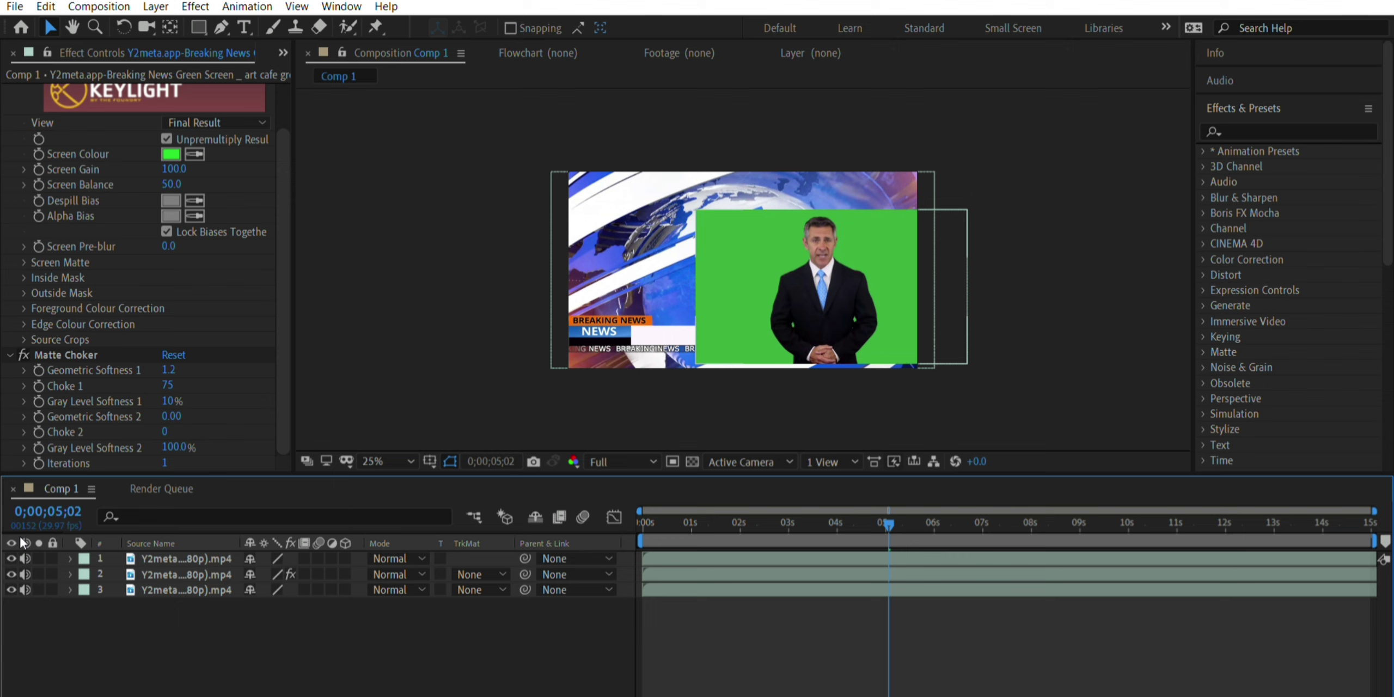
# Step: Apply Keylight to the anchor layer and sample its green backdrop as Screen Colour
pyautogui.click(970, 322)
pyautogui.click(812, 277)
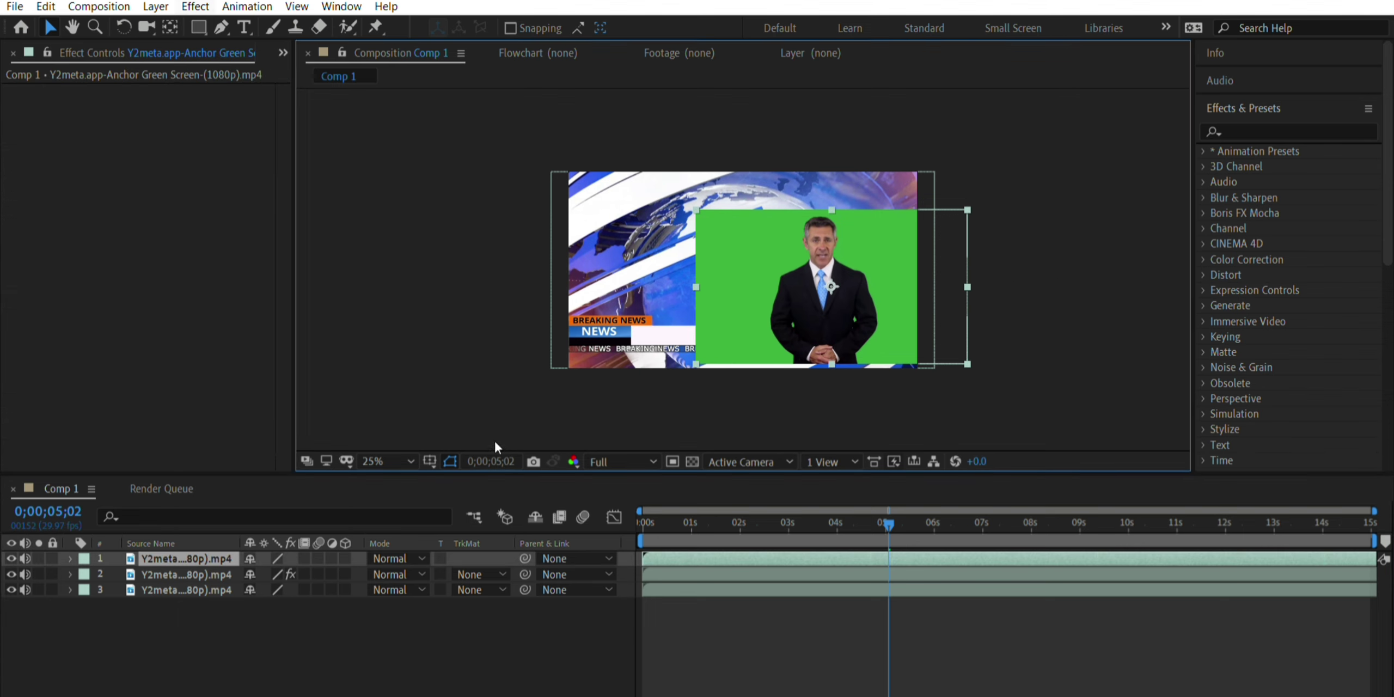
pyautogui.hotkey('ctrl', 'alt', 'shift', 'e')
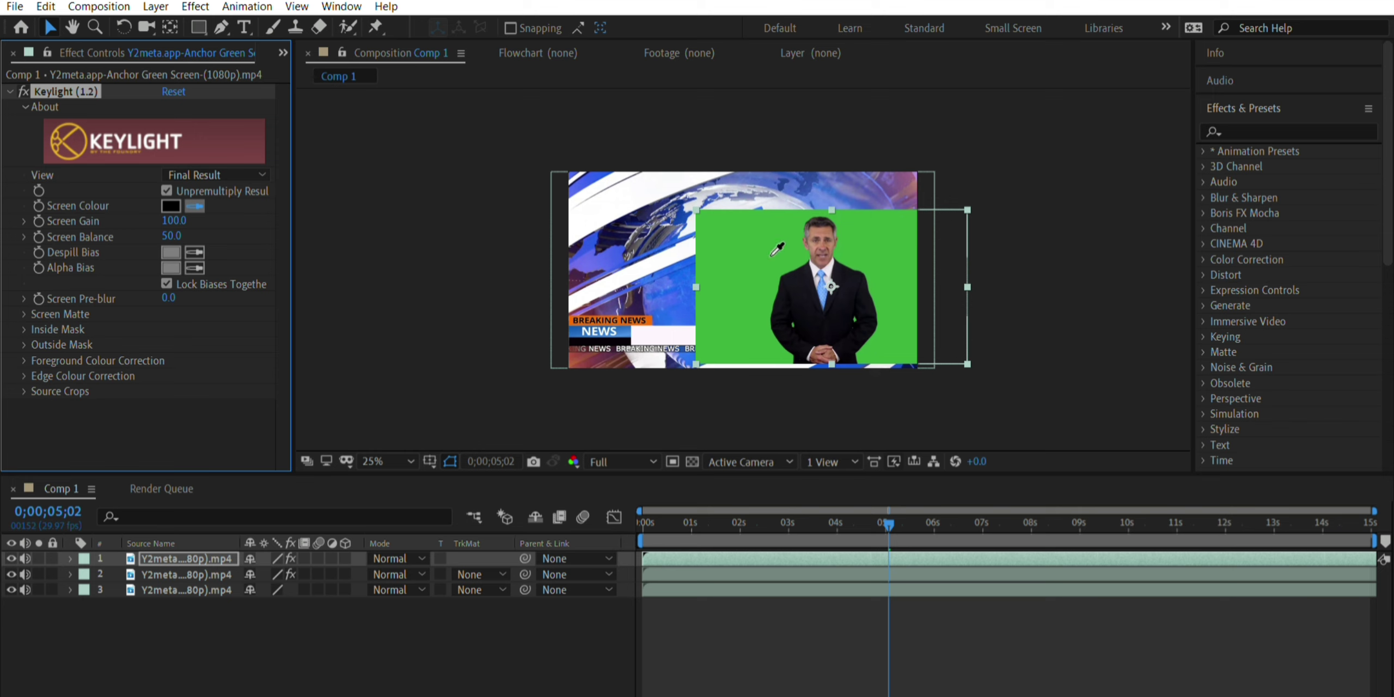
pyautogui.click(772, 254)
pyautogui.click(858, 287)
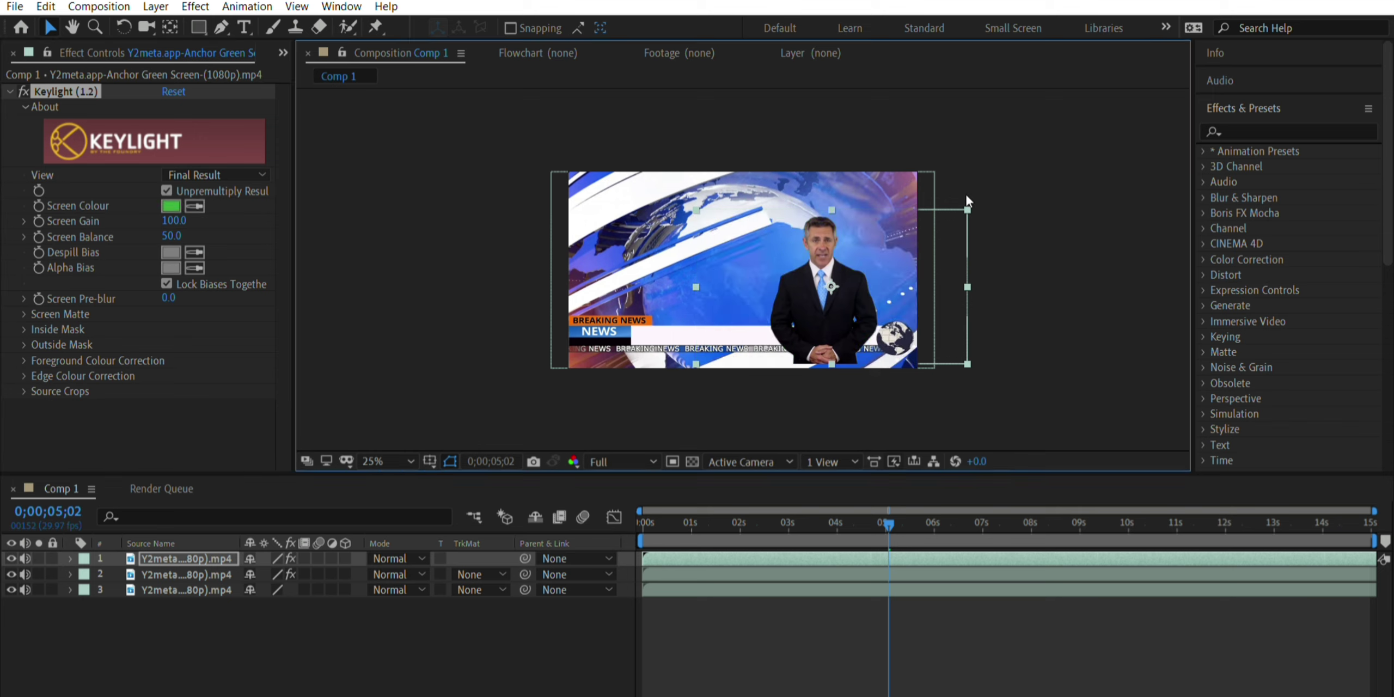
# Step: Resize the keyed presenter and place him right of centre, toggling layer 2 to check
pyautogui.moveTo(966, 197); pyautogui.dragTo(1008, 181)
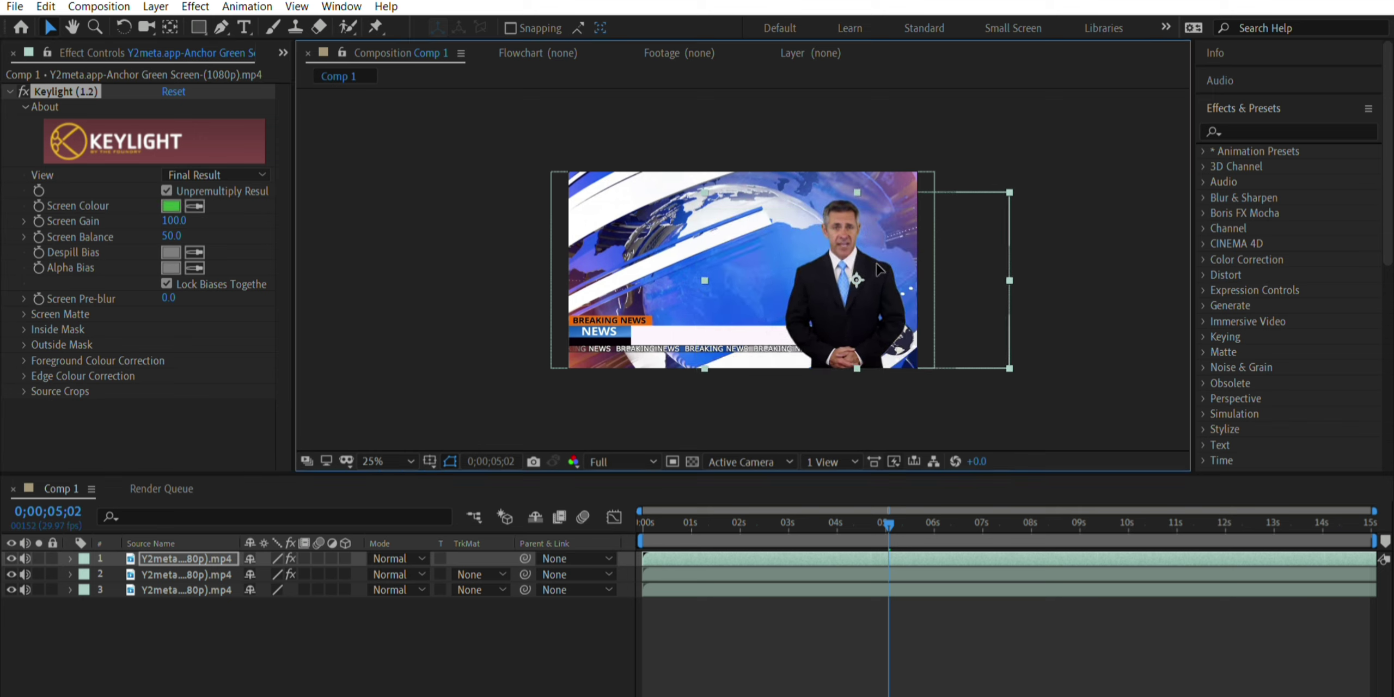
pyautogui.moveTo(878, 268); pyautogui.dragTo(866, 250)
pyautogui.click(164, 575)
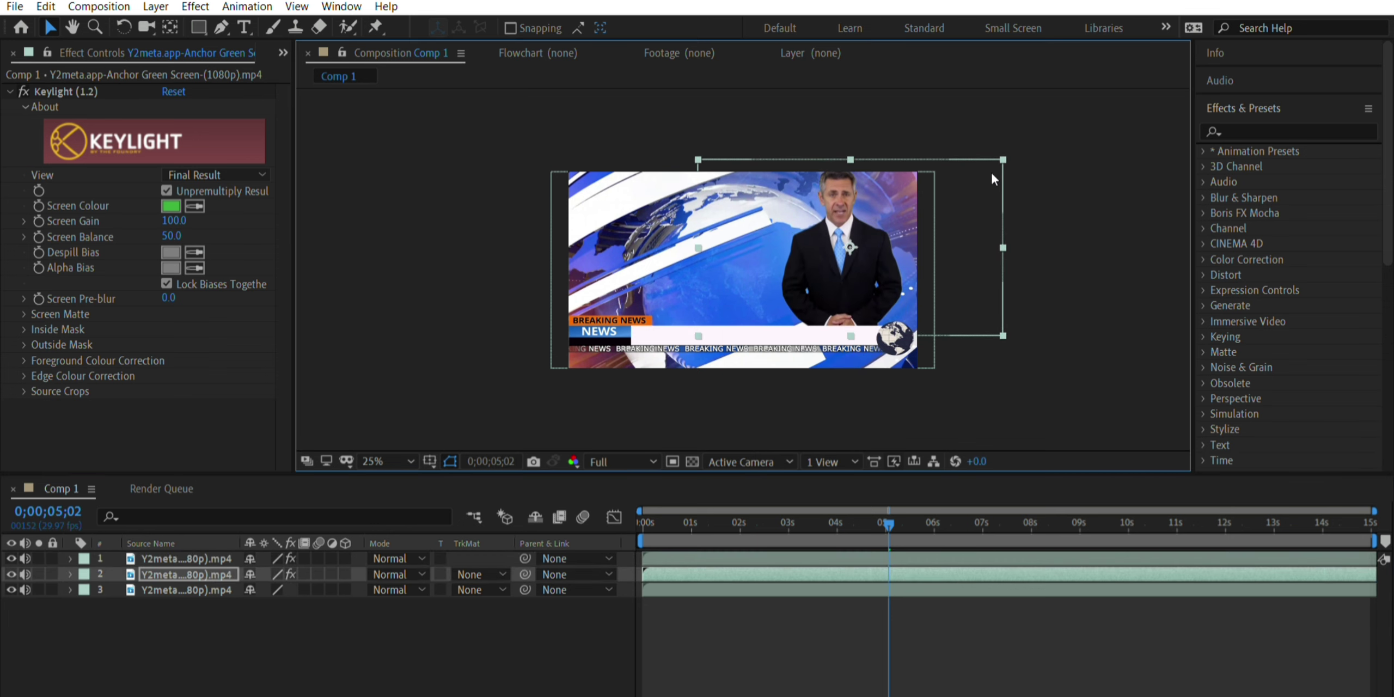
pyautogui.moveTo(1006, 177)
pyautogui.mouseDown()
pyautogui.moveTo(988, 164)
pyautogui.moveTo(958, 202)
pyautogui.mouseUp()
pyautogui.click(11, 574)
pyautogui.click(11, 572)
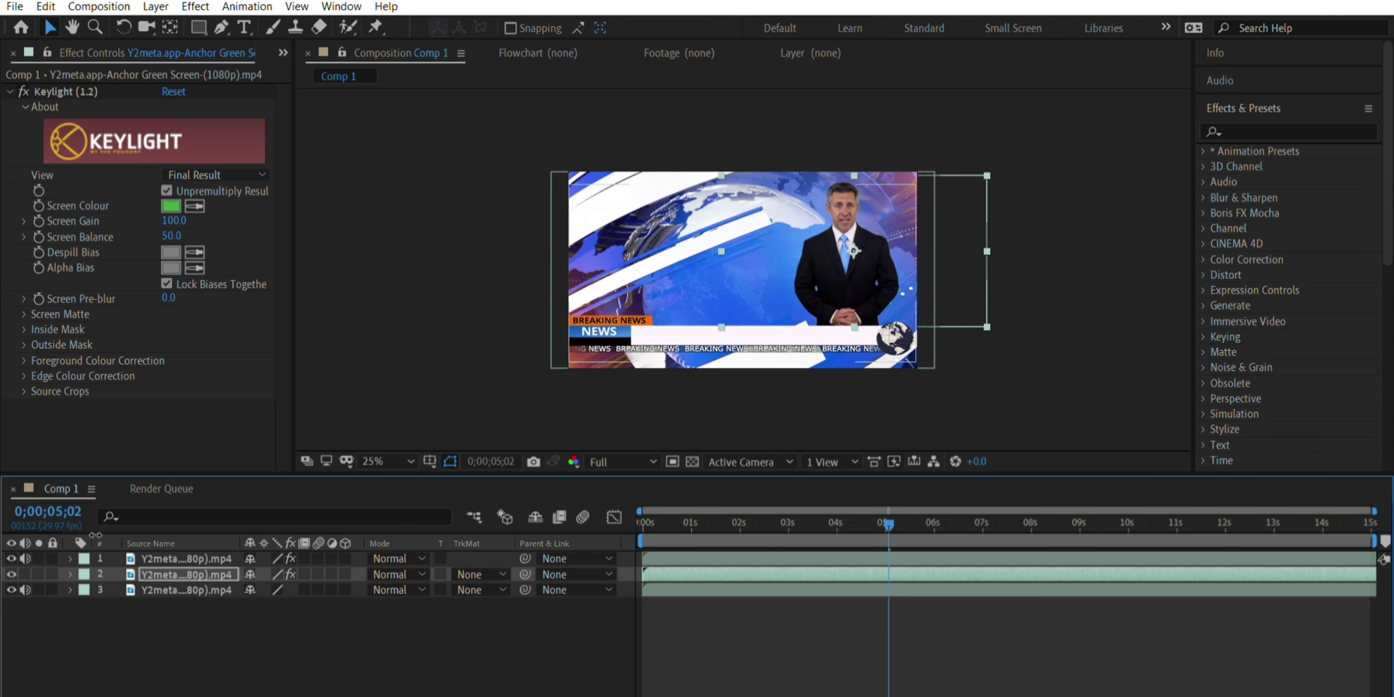
pyautogui.press('.')
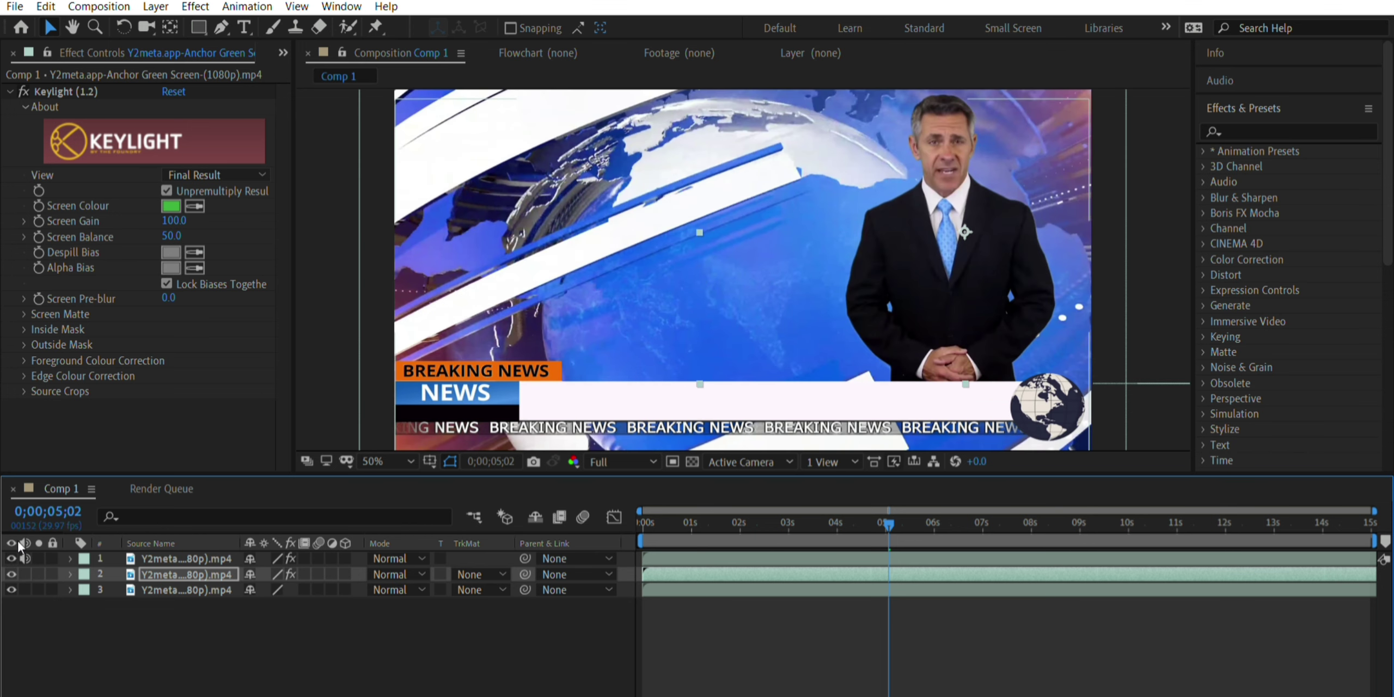
pyautogui.press('Home')
pyautogui.press('space')
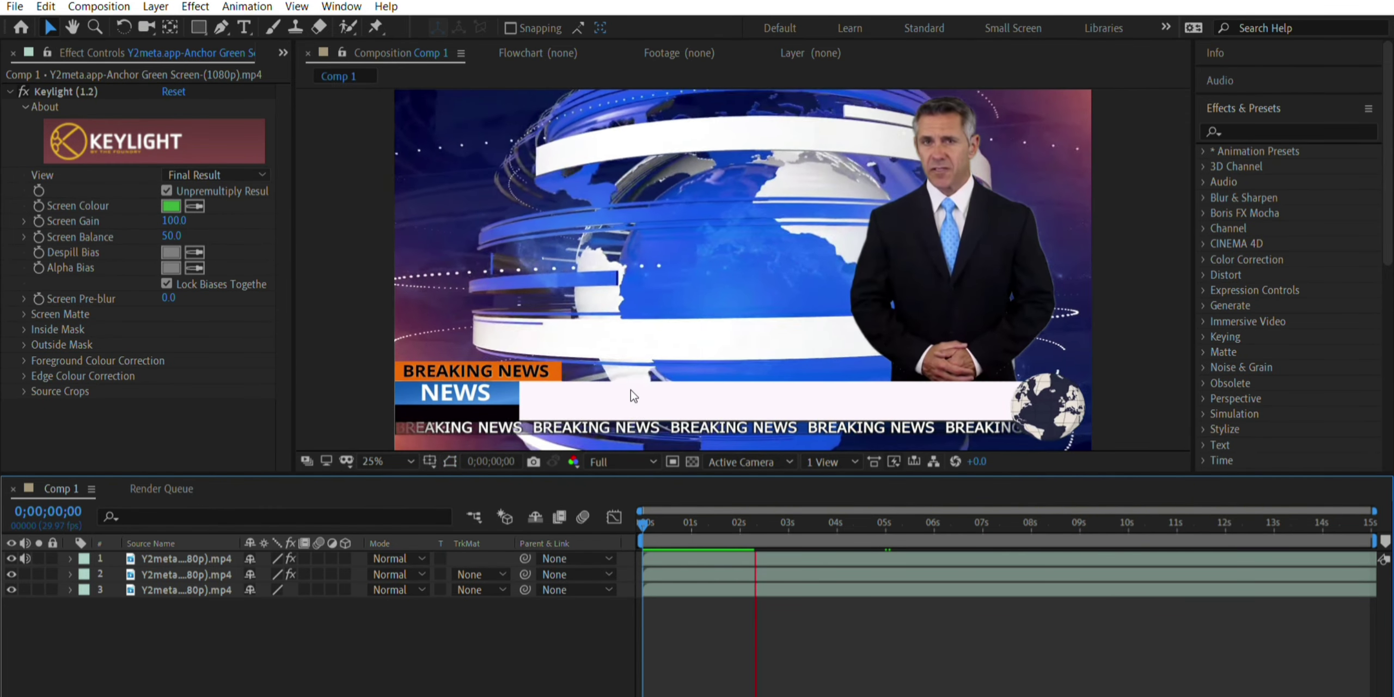
pyautogui.press(',')
pyautogui.press('space')
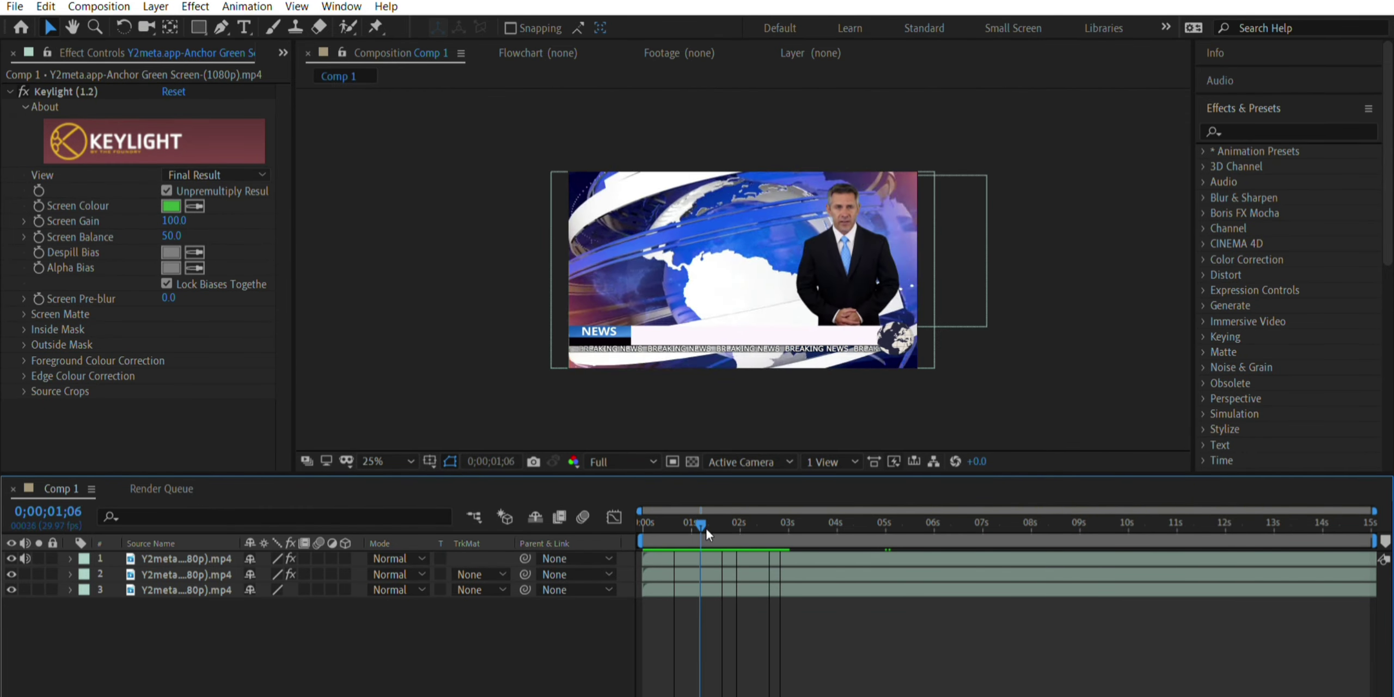
pyautogui.click(180, 558)
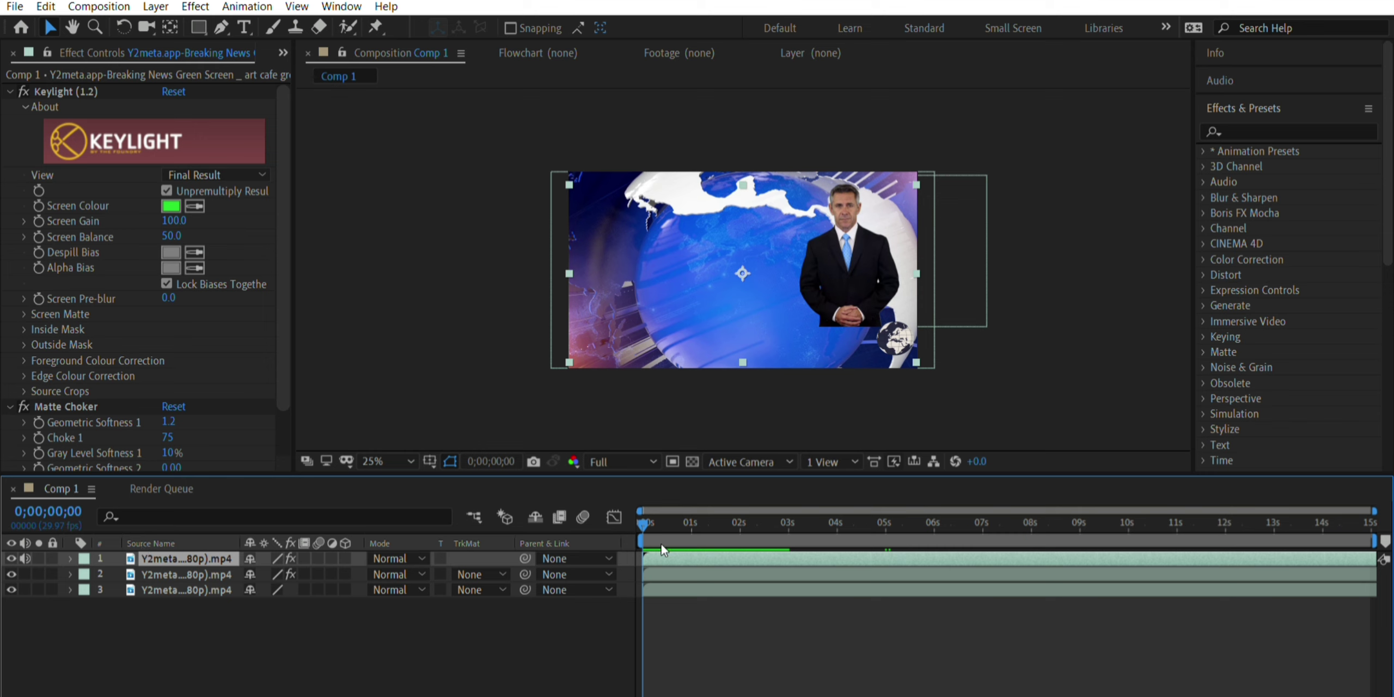
pyautogui.click(49, 616)
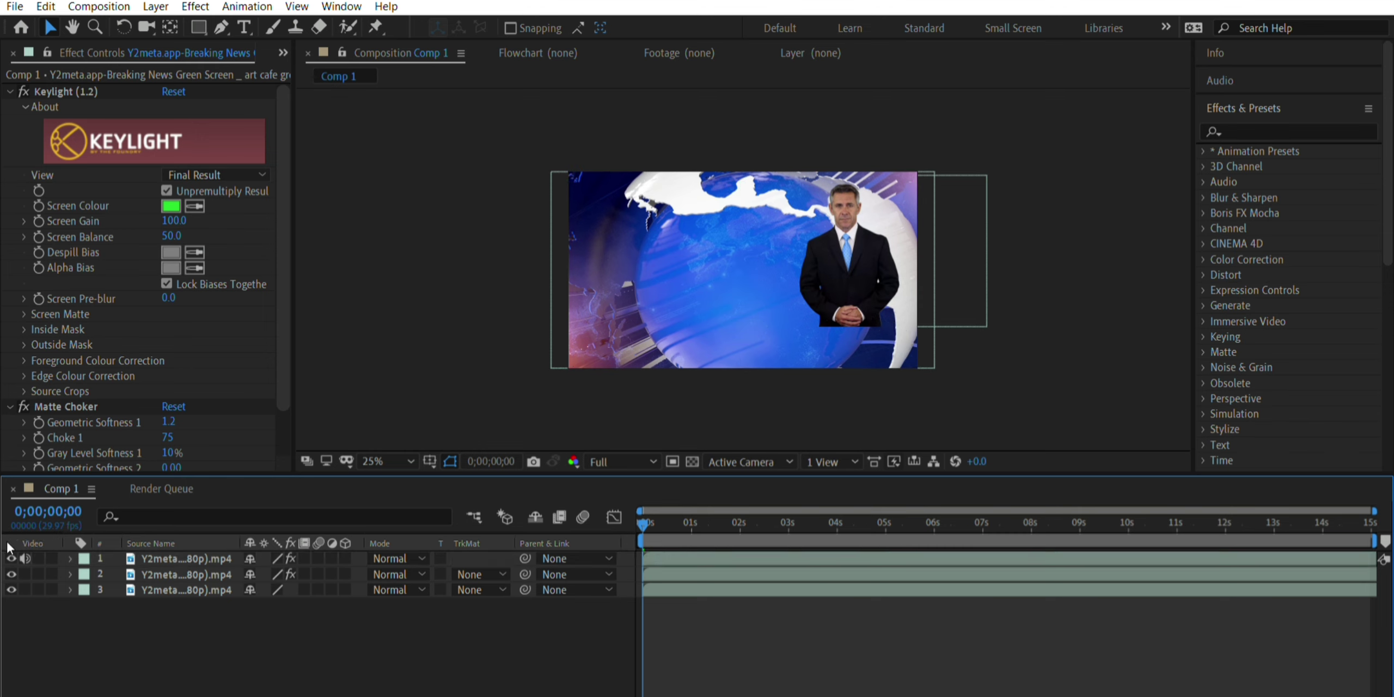
pyautogui.click(696, 547)
pyautogui.press('space')
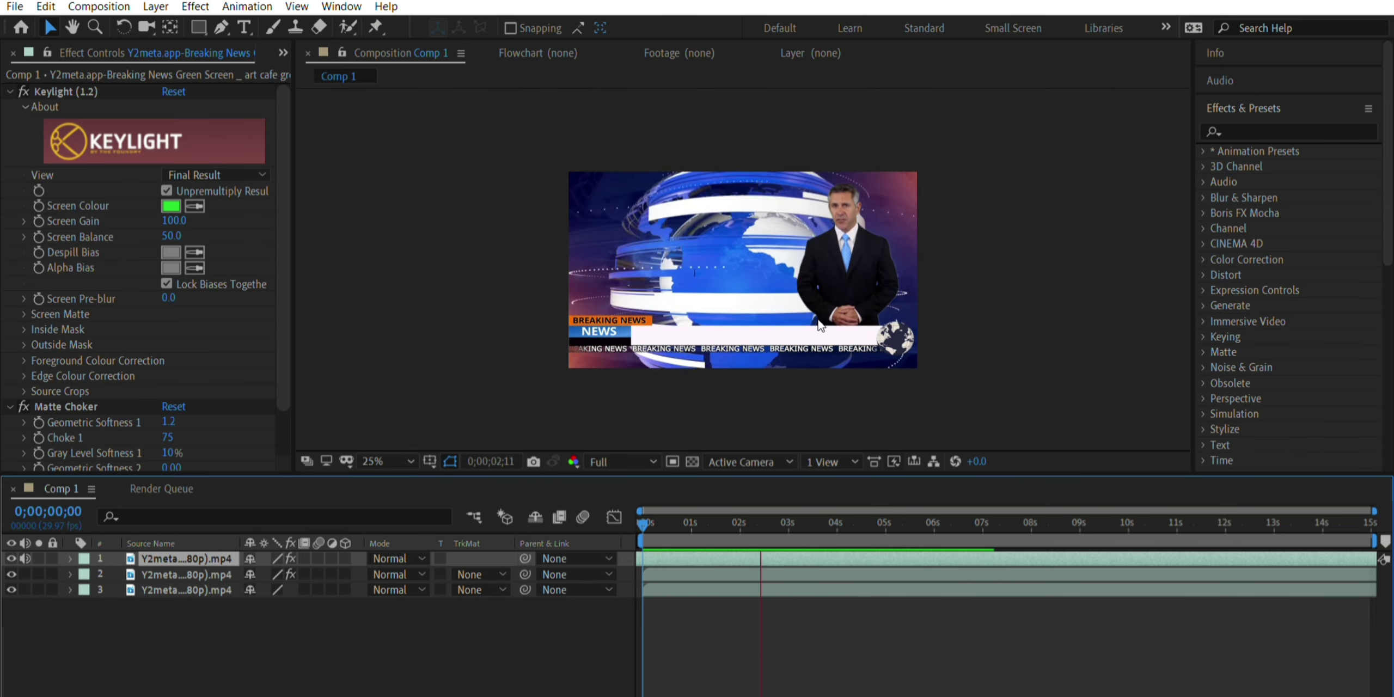
pyautogui.press('space')
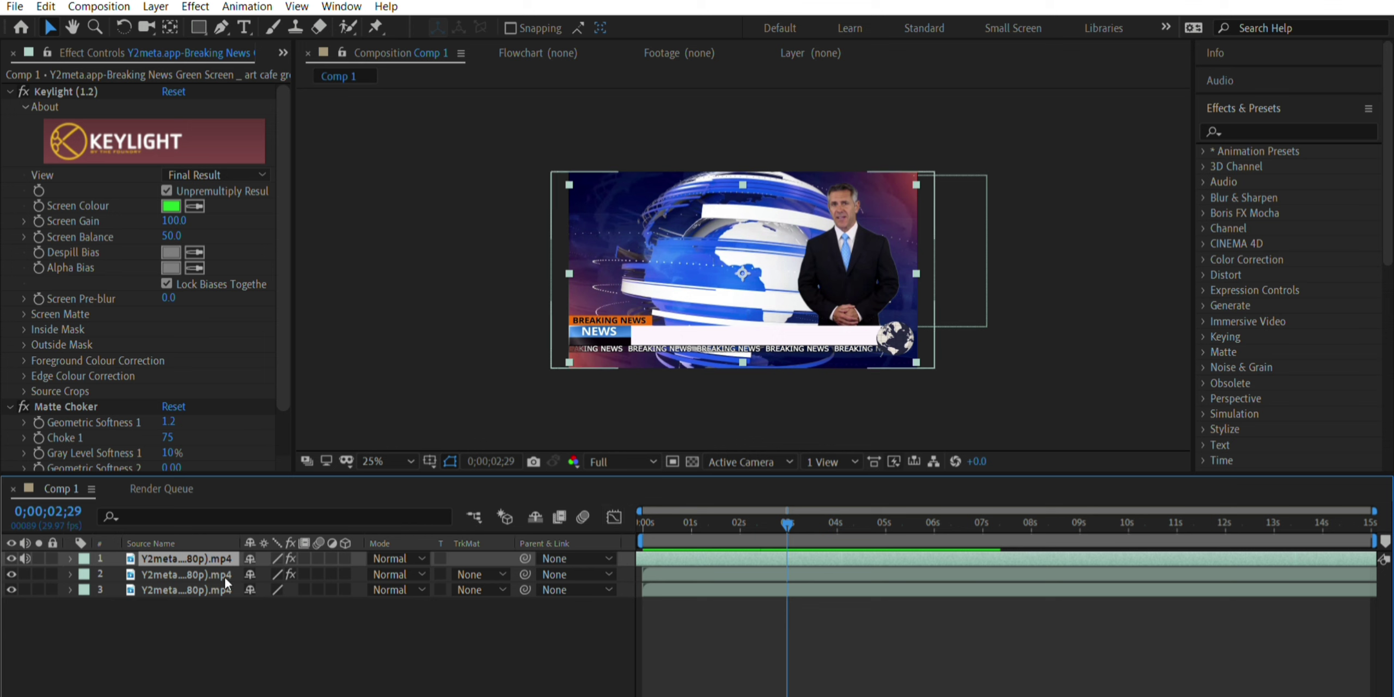
# Step: Search Effects & Presets for 'drop' and apply Drop Shadow to the Breaking News layer
pyautogui.click(218, 574)
pyautogui.click(1290, 131)
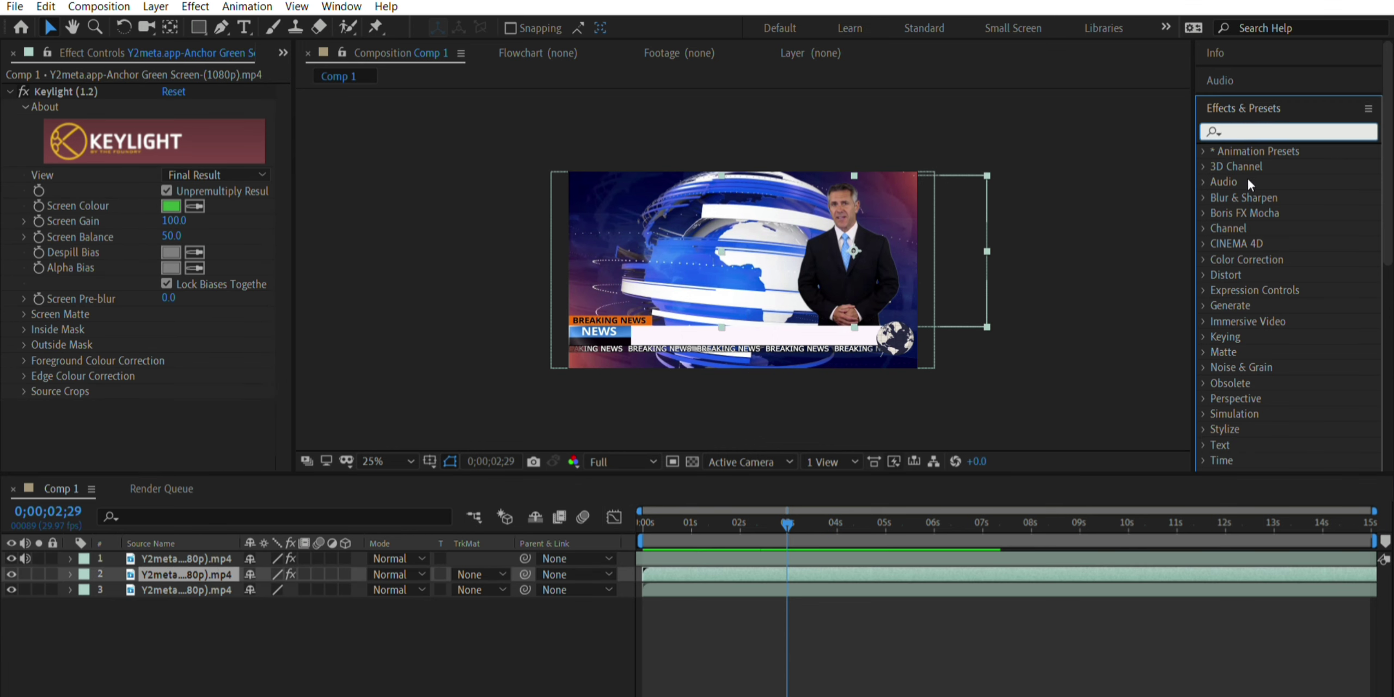
pyautogui.write('drop')
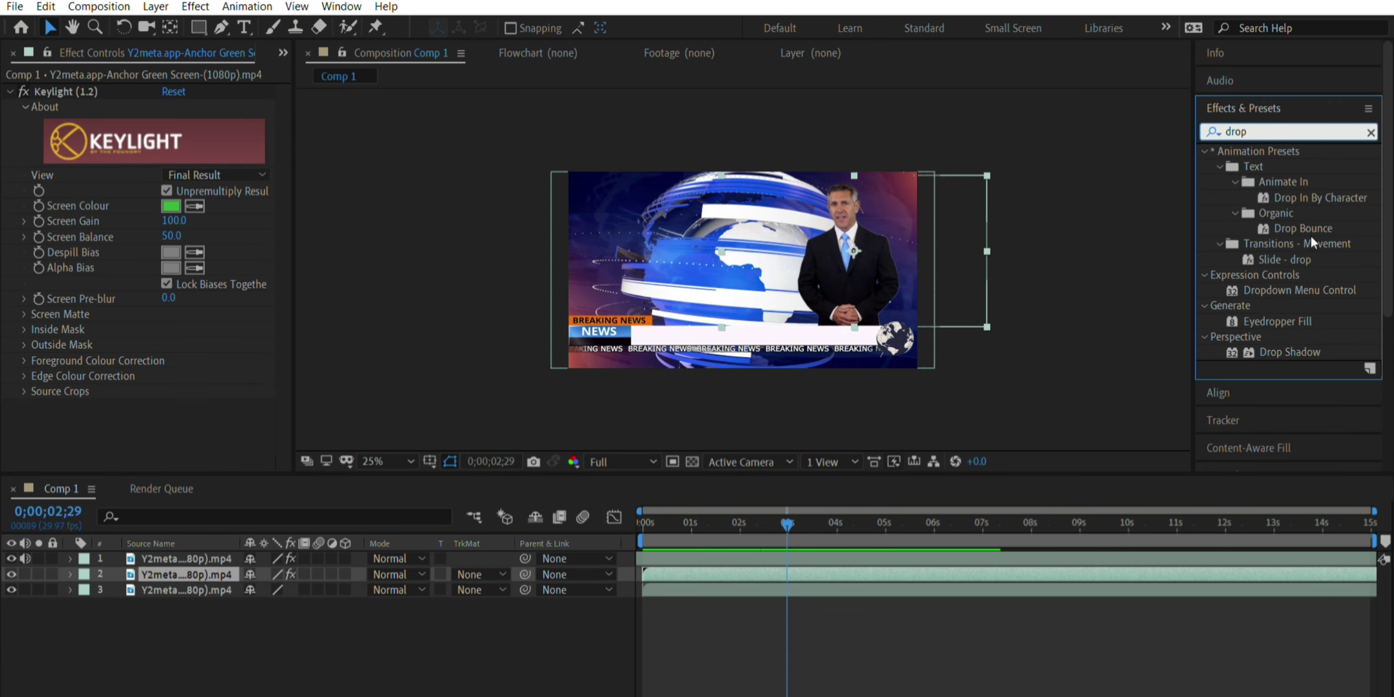
pyautogui.click(1290, 352)
pyautogui.moveTo(1300, 340); pyautogui.dragTo(904, 364)
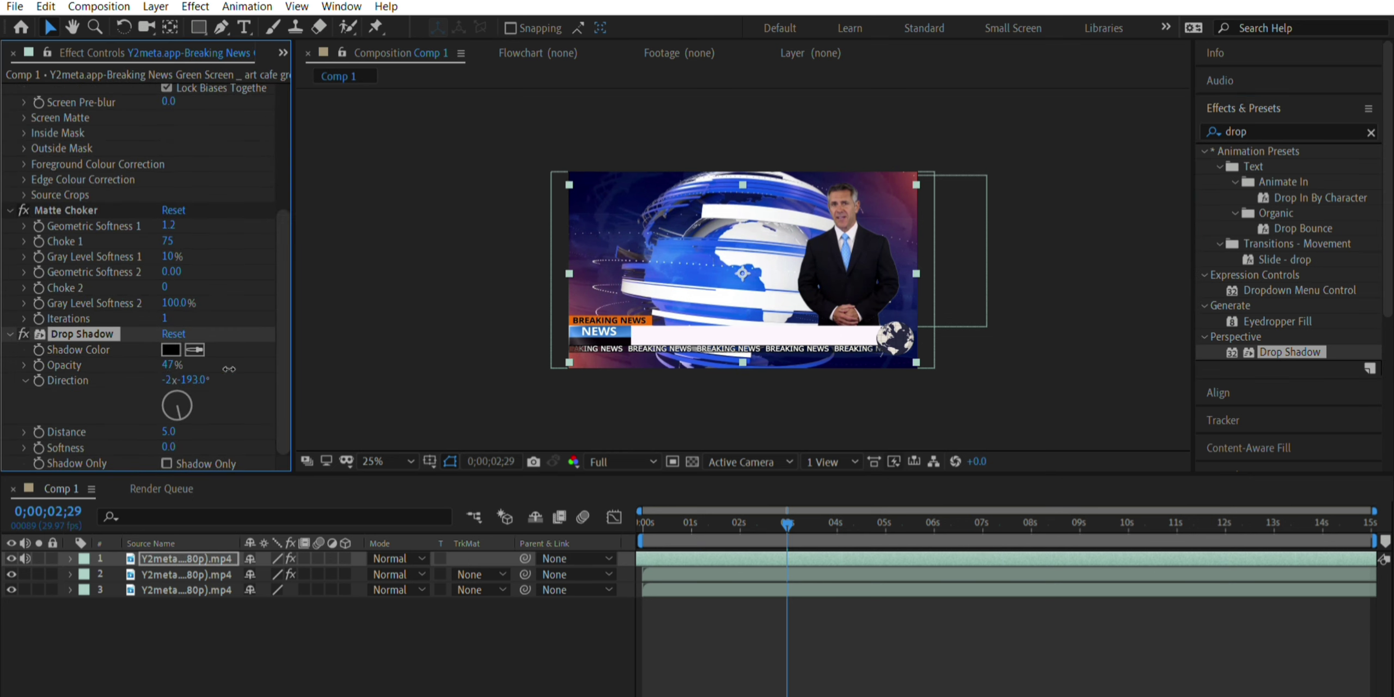
# Step: Set the shadow to 15% Gray Level Softness 1, 47% opacity, distance 93, softness 35
pyautogui.moveTo(172, 256); pyautogui.dragTo(180, 256)
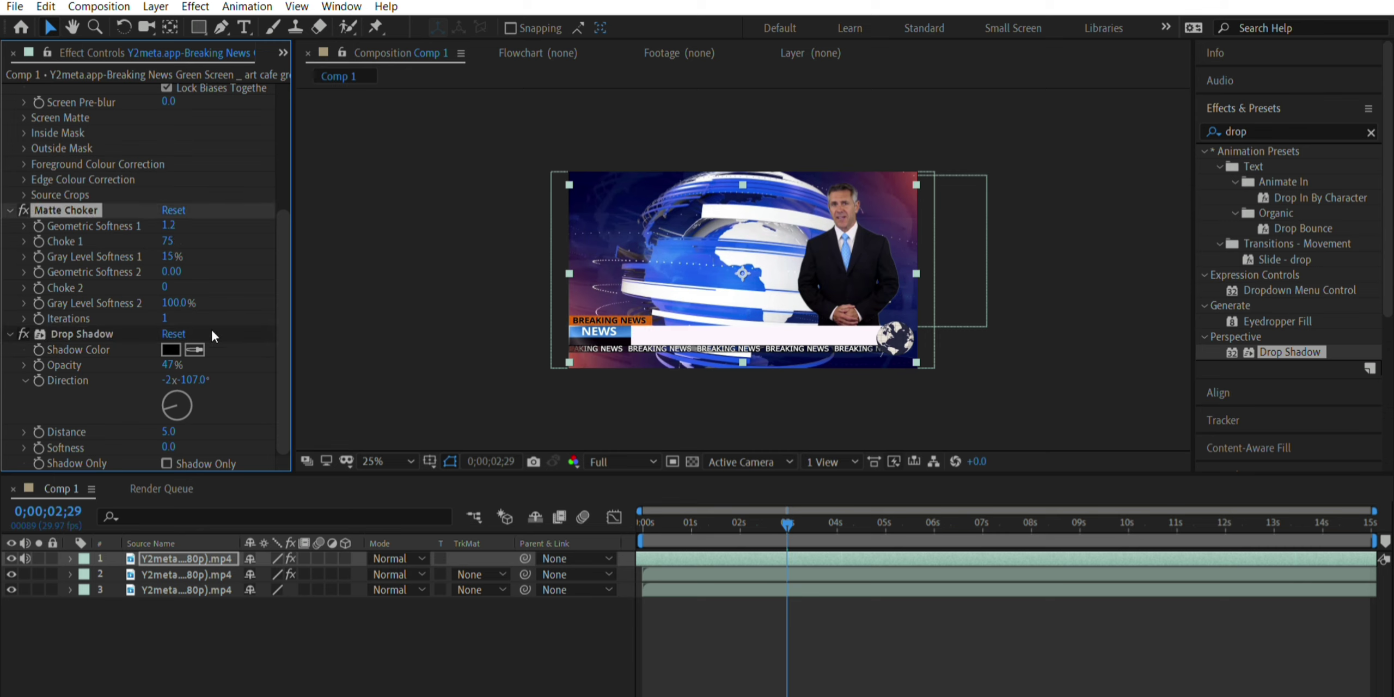
pyautogui.moveTo(169, 446); pyautogui.dragTo(176, 427)
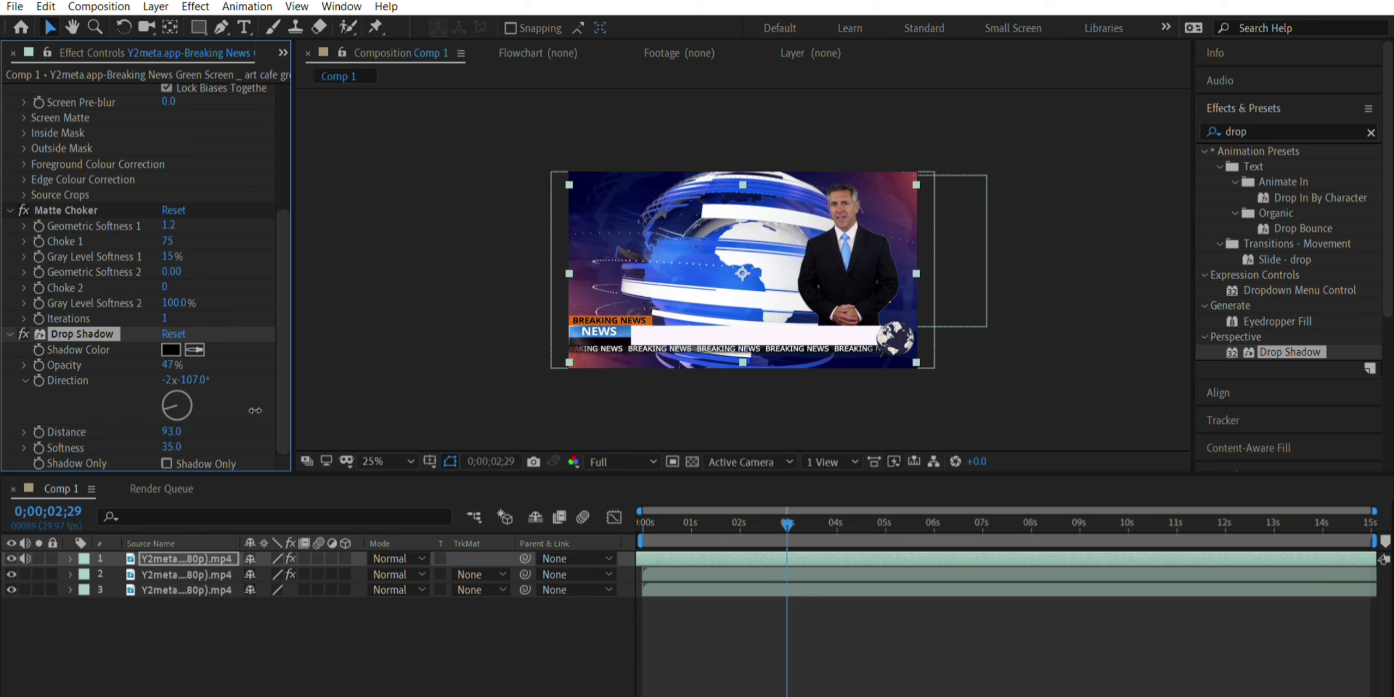
pyautogui.hotkey('ctrl', 'Down')
pyautogui.hotkey('ctrl', 'Down')
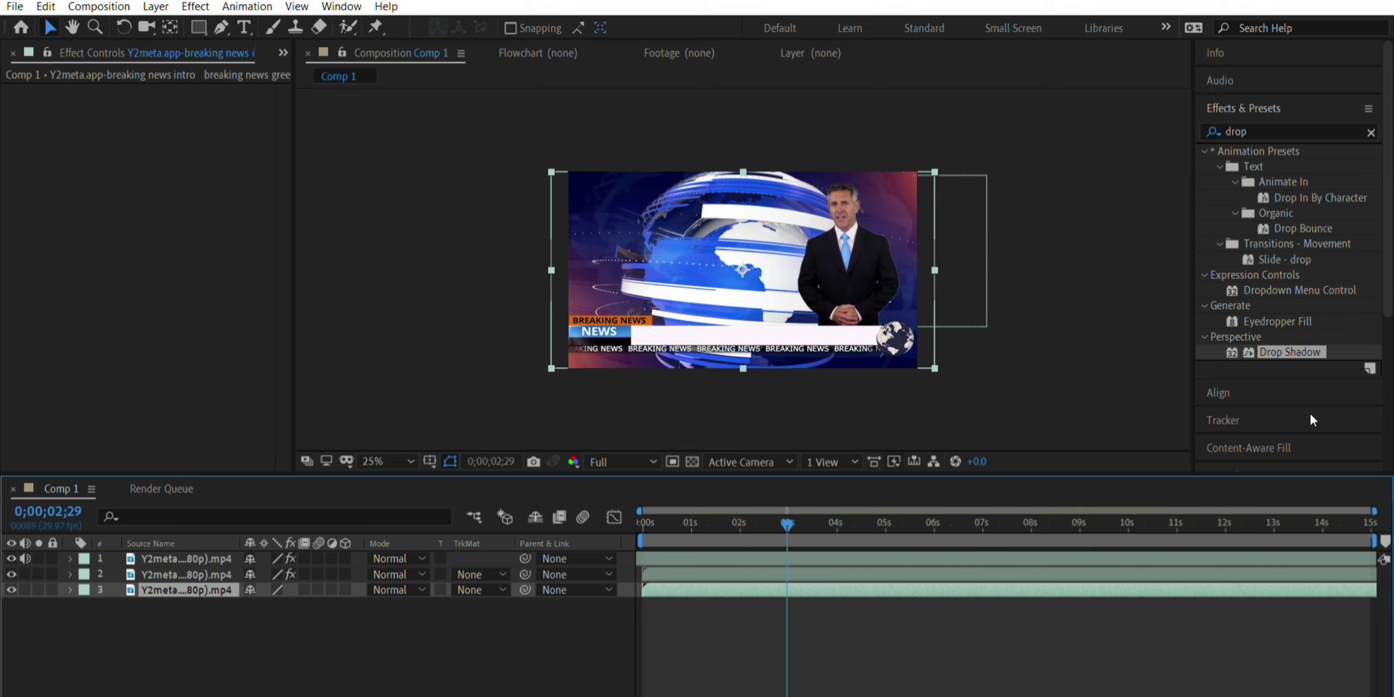
# Step: Add a Drop Shadow to the third layer with 89% opacity, distance 85, softness 54
pyautogui.moveTo(1290, 352); pyautogui.dragTo(1171, 588)
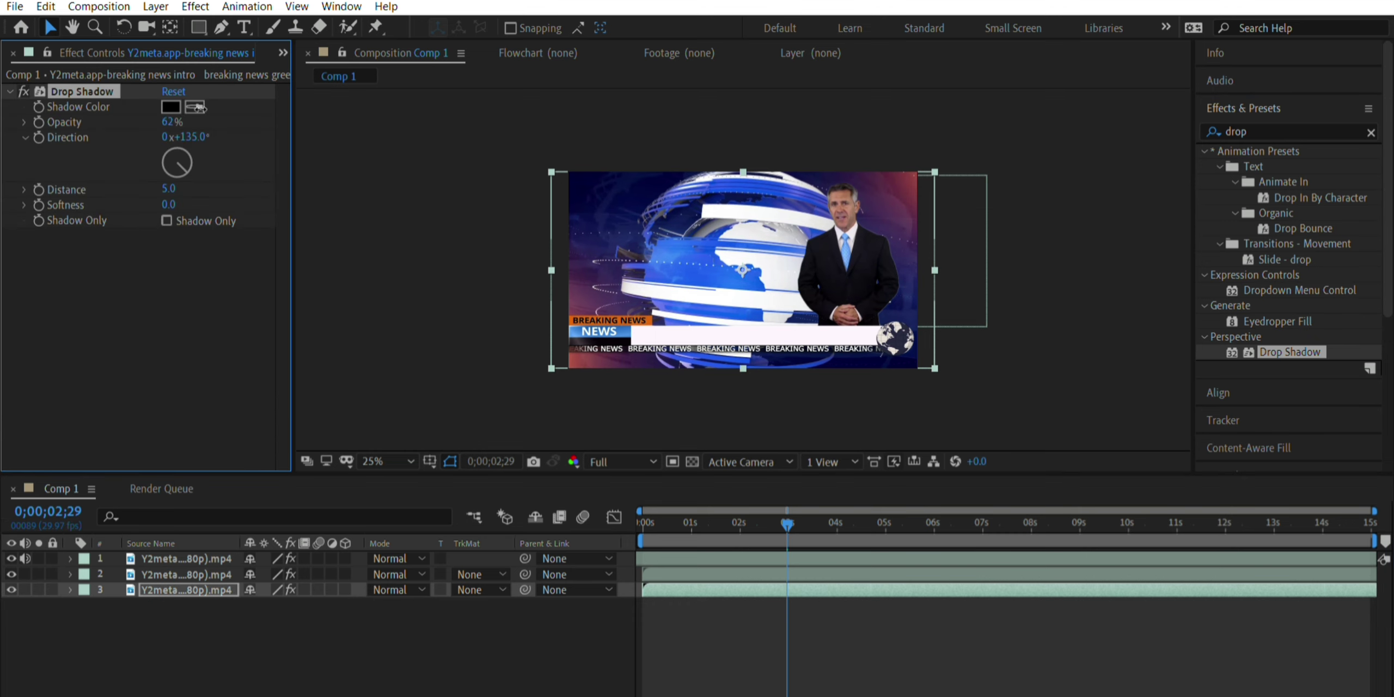
pyautogui.moveTo(166, 184); pyautogui.dragTo(179, 174)
pyautogui.click(416, 326)
pyautogui.click(601, 508)
pyautogui.press('Home')
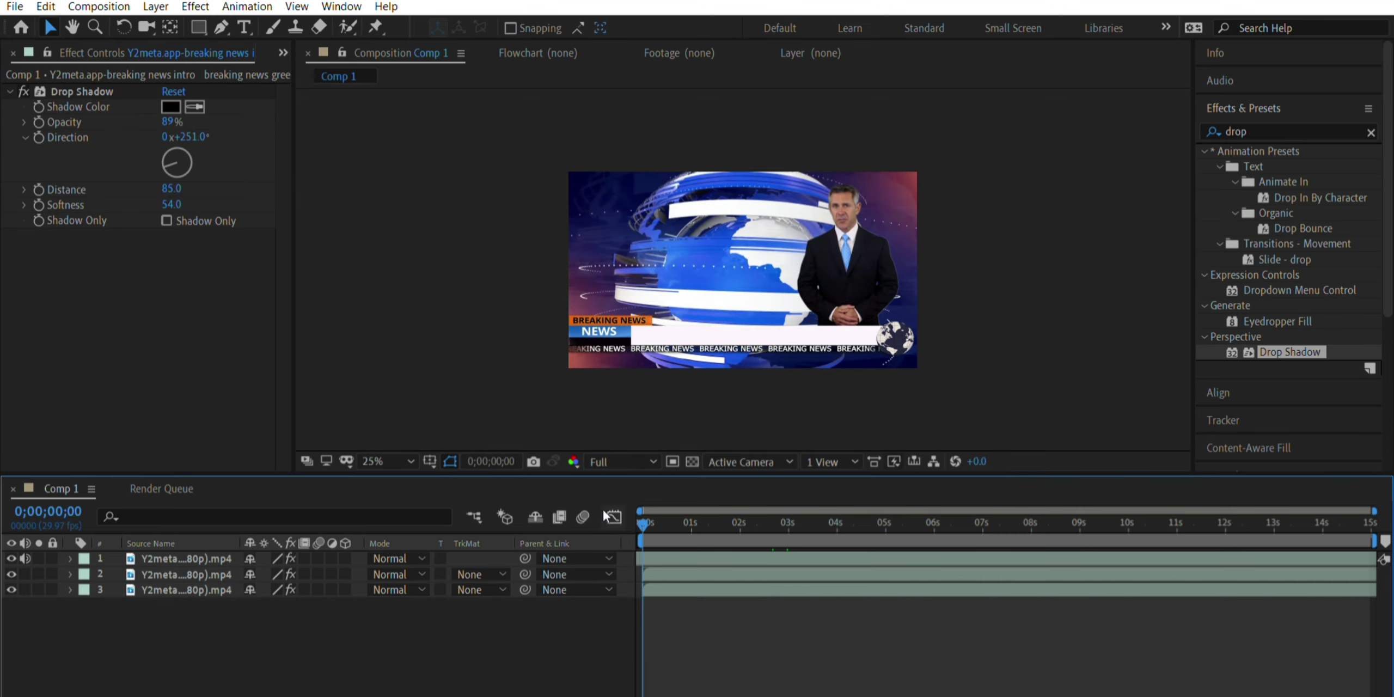
pyautogui.press('space')
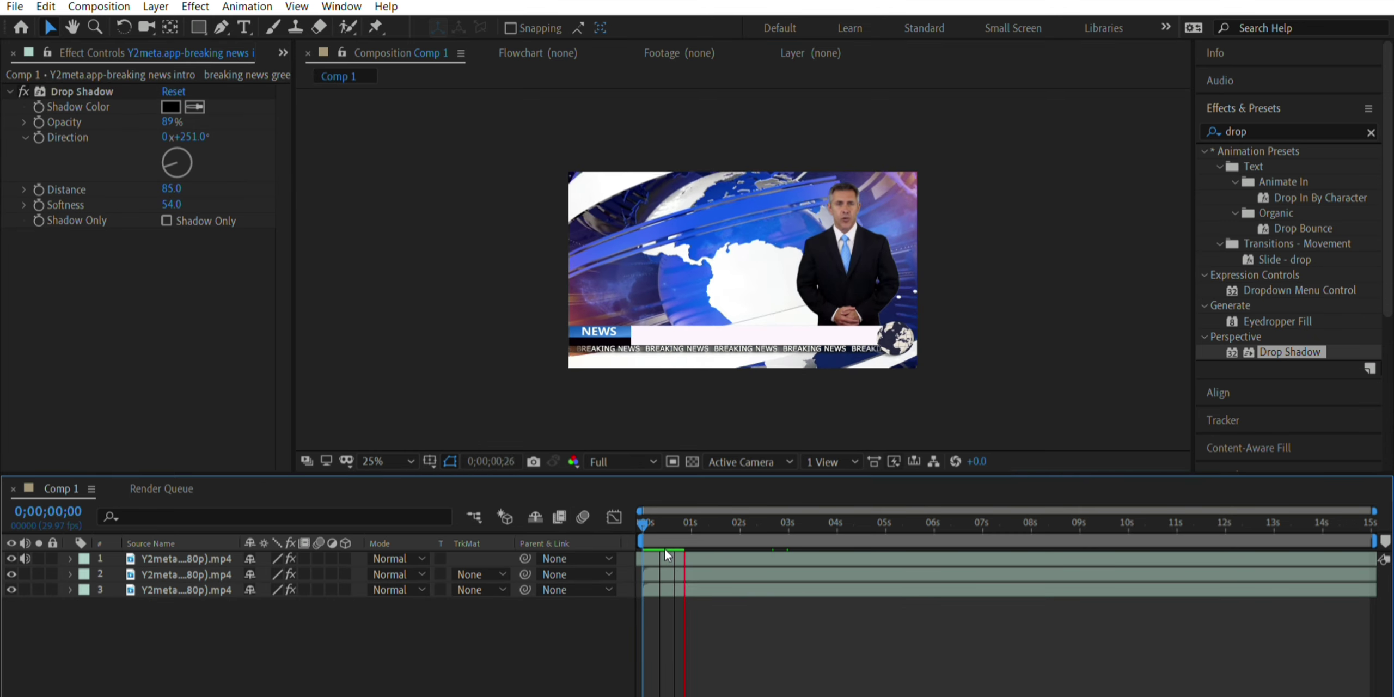
pyautogui.click(674, 511)
pyautogui.press('space')
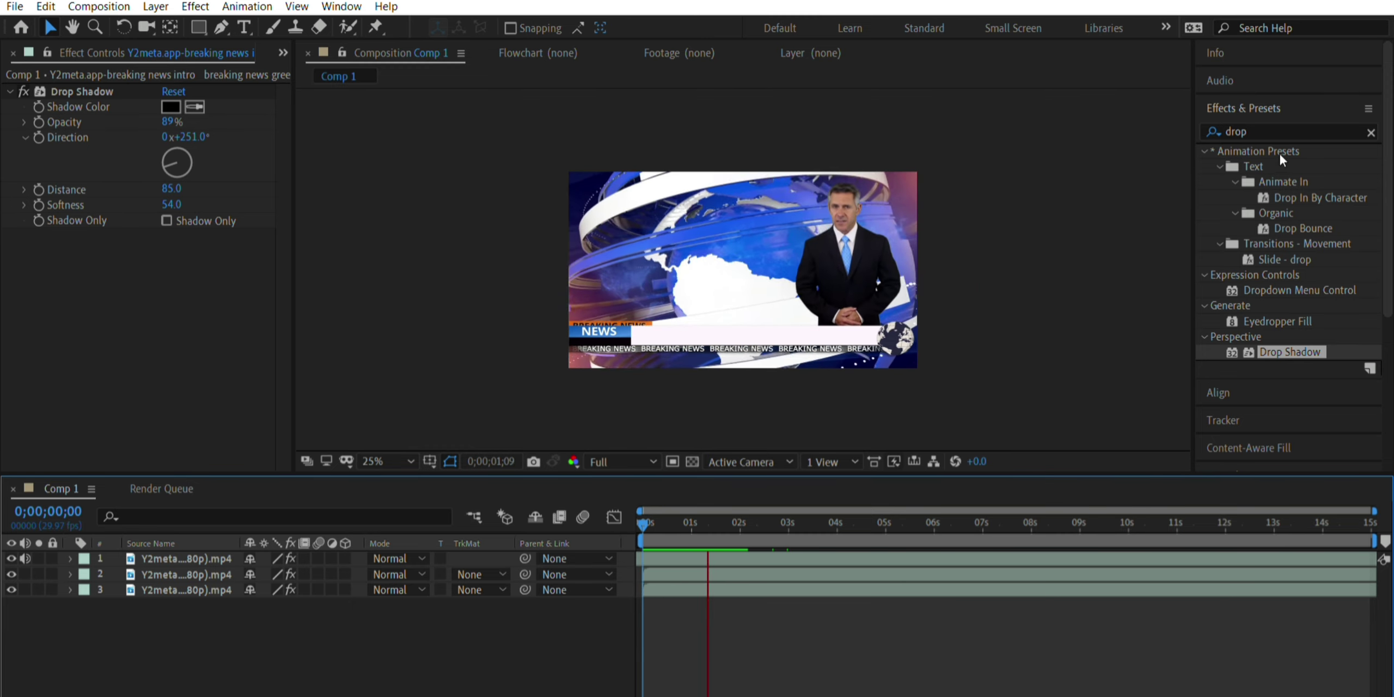
pyautogui.press('space')
pyautogui.press(',')
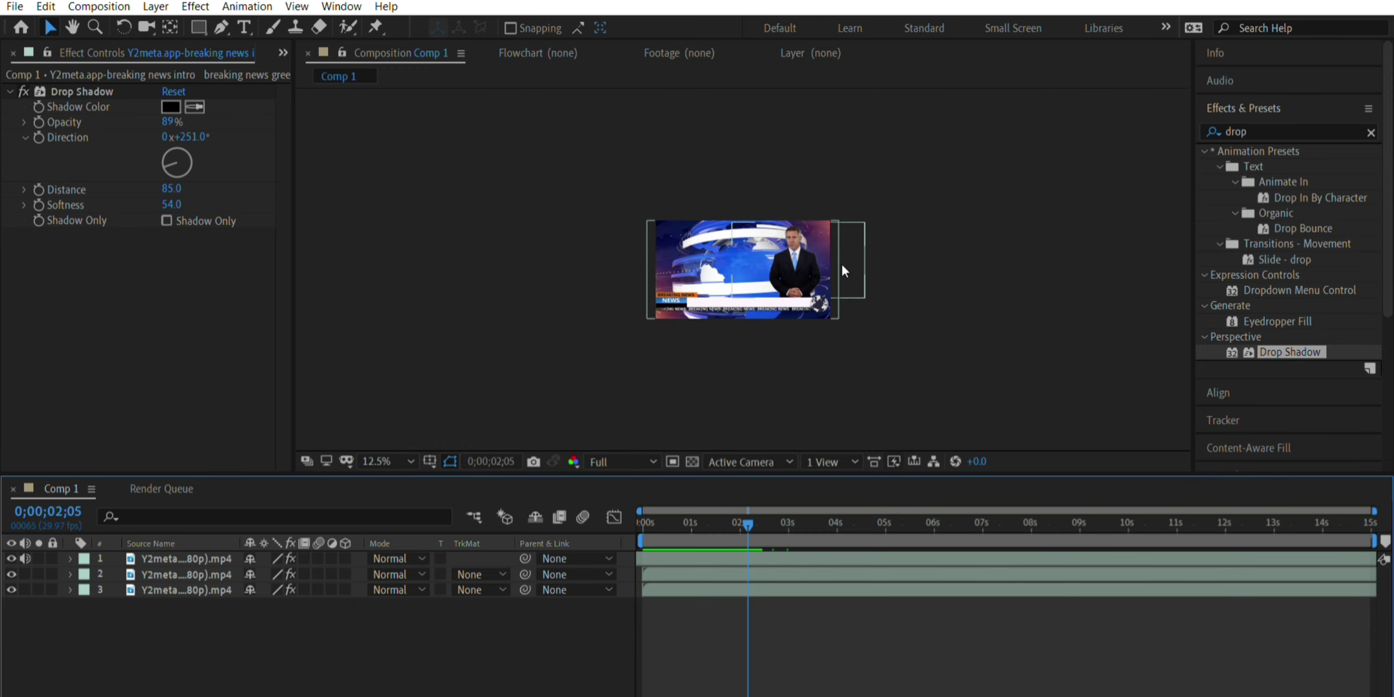
pyautogui.press('.')
pyautogui.press('.')
pyautogui.press('.')
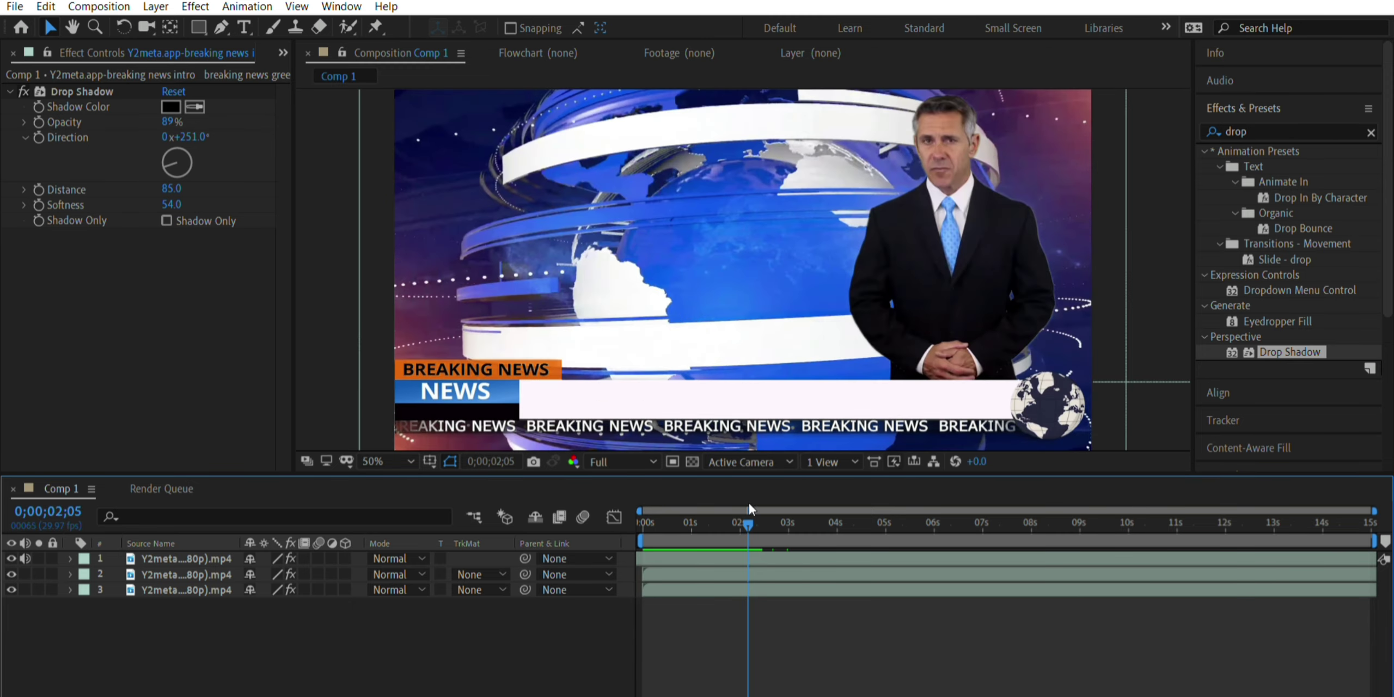
pyautogui.press('Home')
pyautogui.press('space')
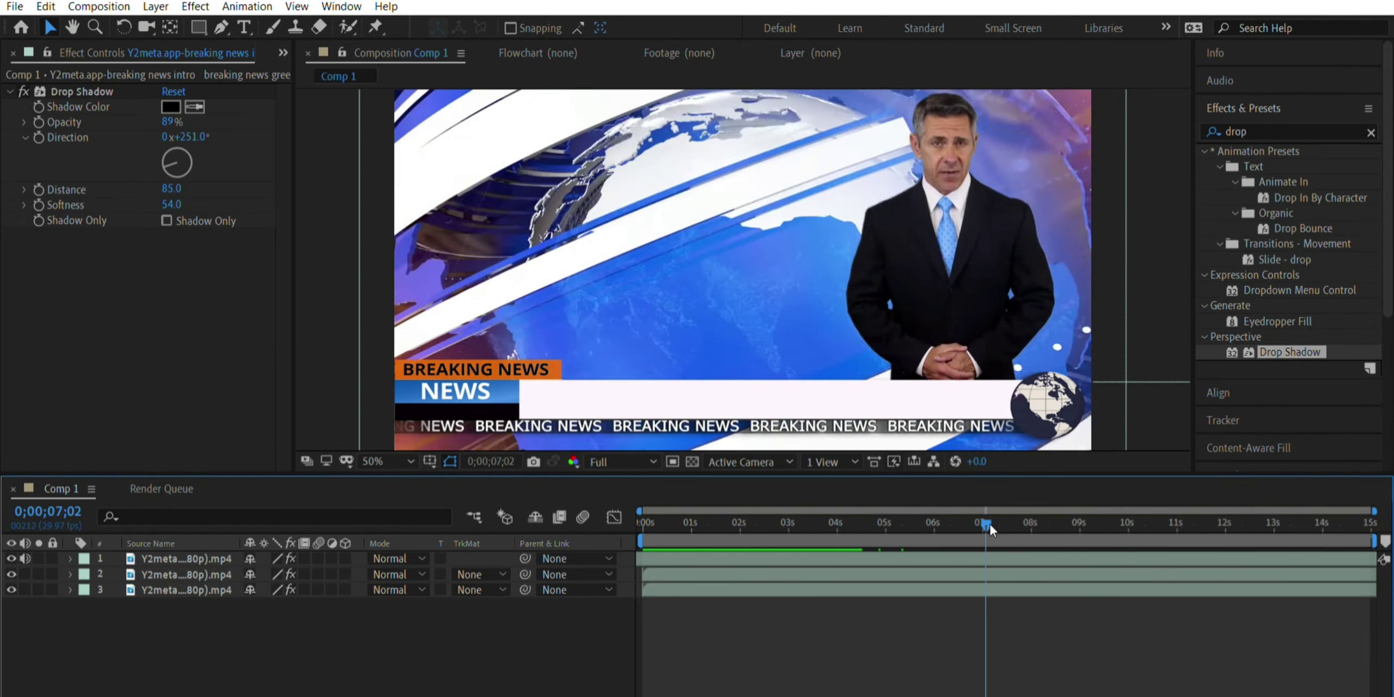
pyautogui.click(646, 523)
pyautogui.moveTo(645, 524); pyautogui.dragTo(605, 514)
pyautogui.press('space')
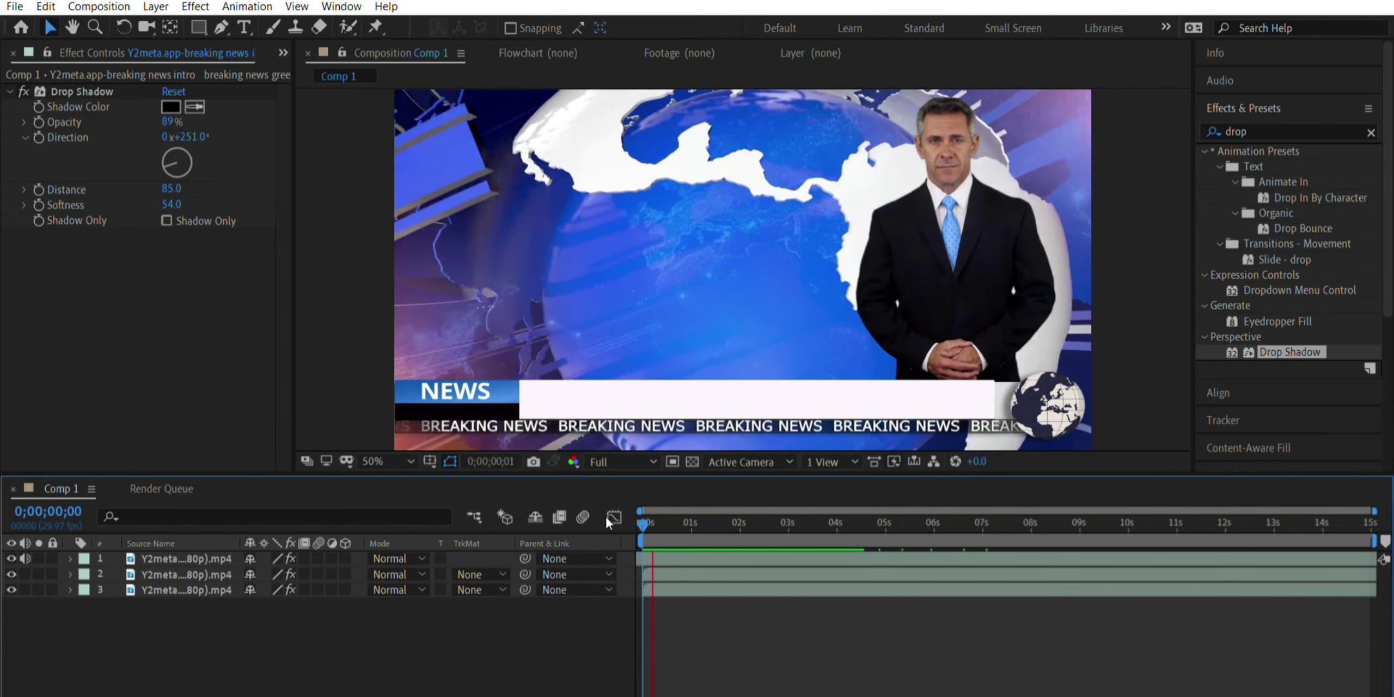